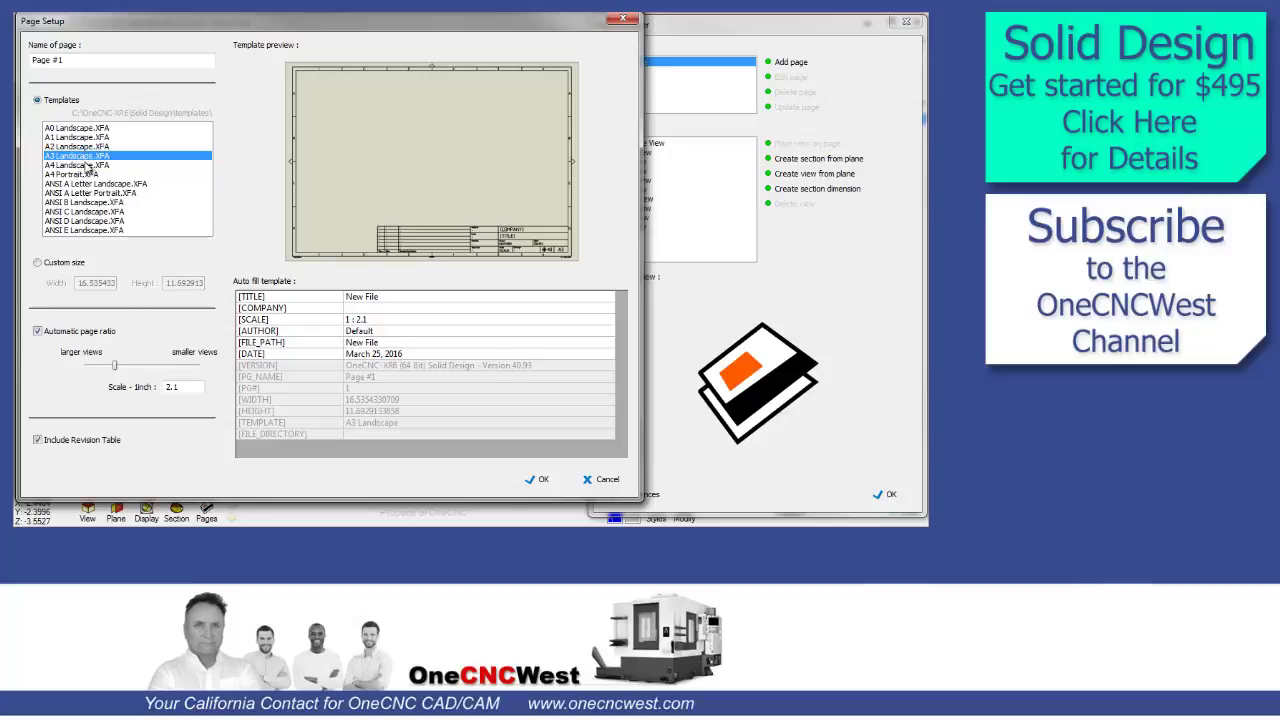
# - Create a drawing page from the A2 Landscape.XFA template, then reopen the Page Manager
pyautogui.click(84, 148)
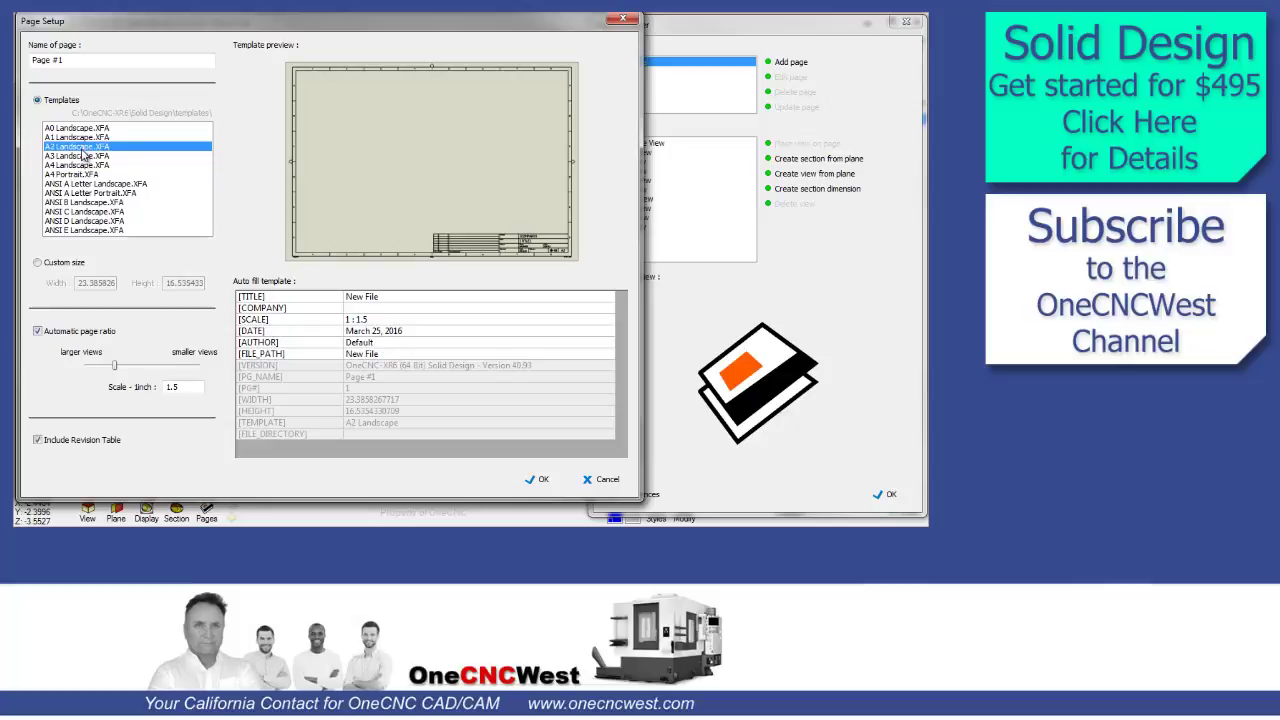
pyautogui.click(540, 480)
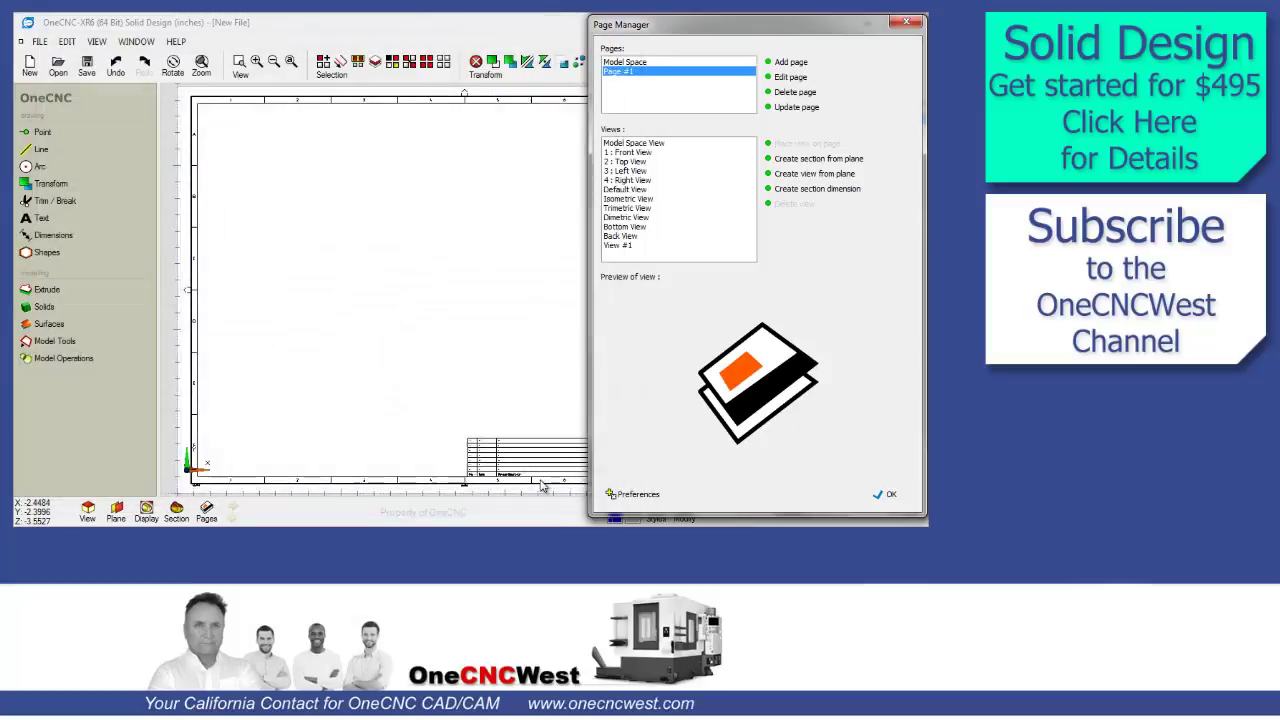
pyautogui.moveTo(733, 28); pyautogui.dragTo(725, 30)
pyautogui.click(906, 22)
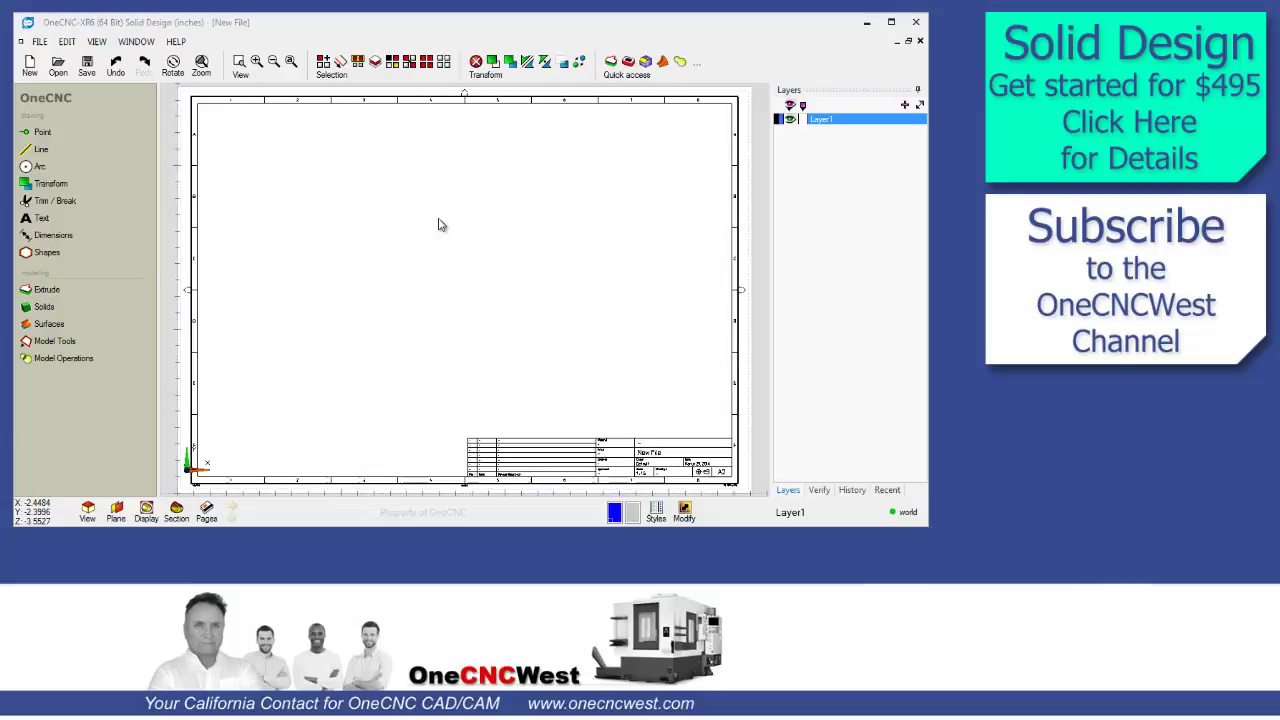
pyautogui.click(206, 510)
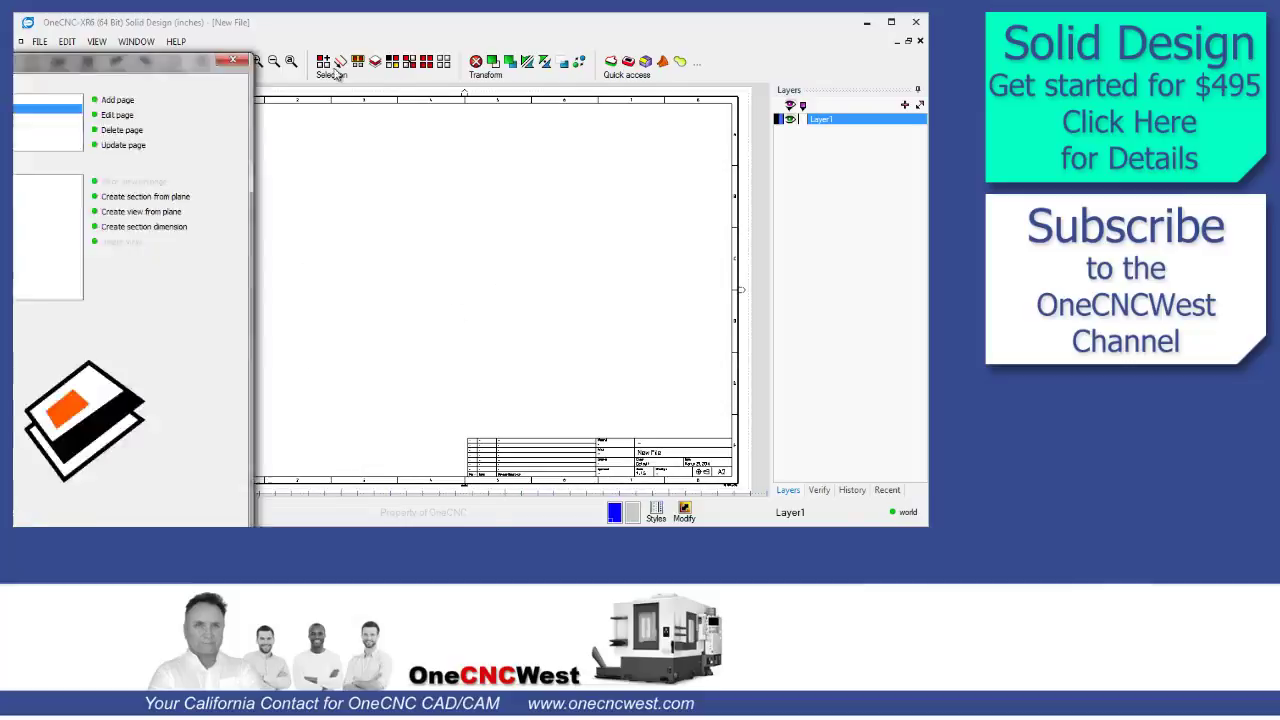
pyautogui.moveTo(134, 62); pyautogui.dragTo(810, 32)
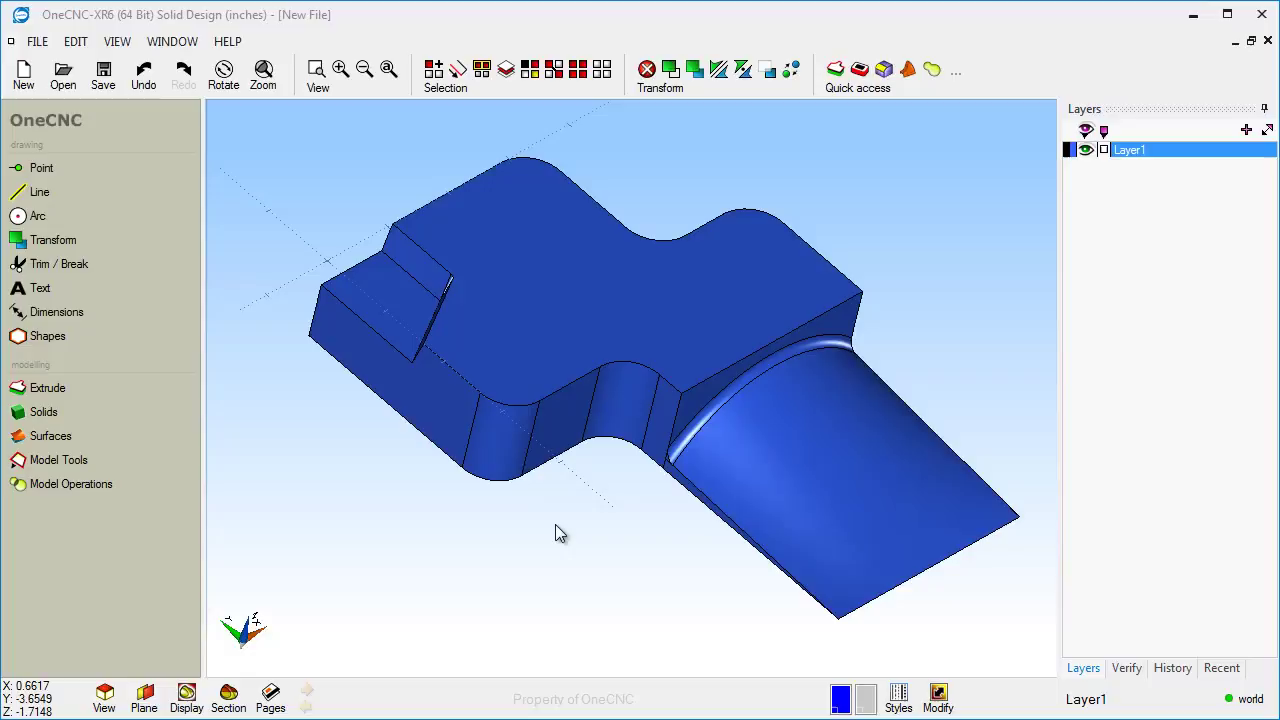
# - Add Page #1 using the A2 Landscape template at 1:1.5 scale
pyautogui.click(271, 696)
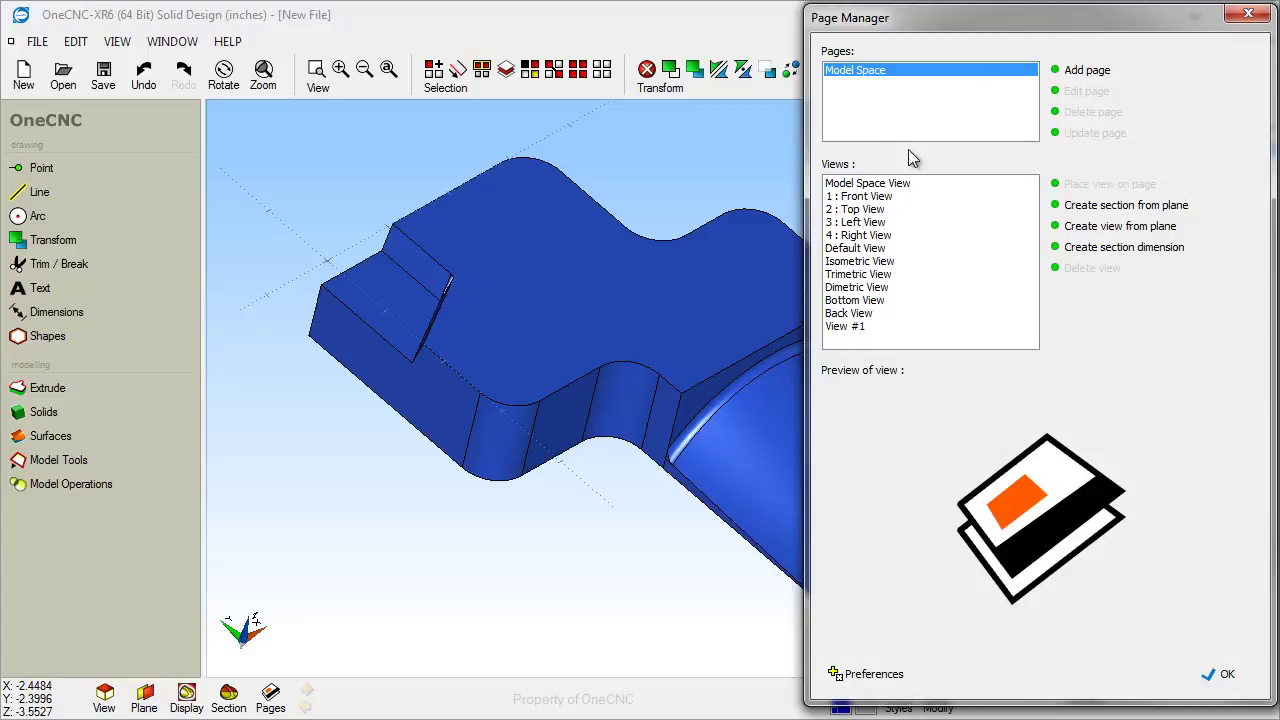
pyautogui.click(1087, 72)
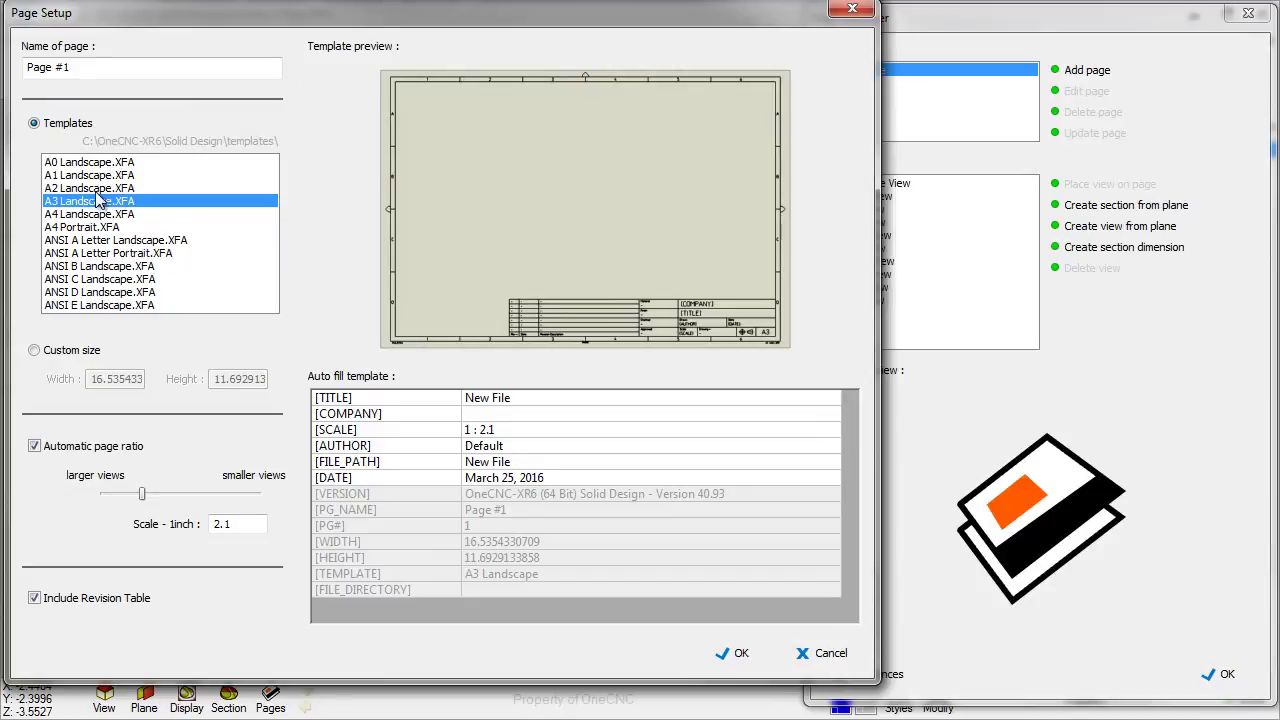
pyautogui.press('Up')
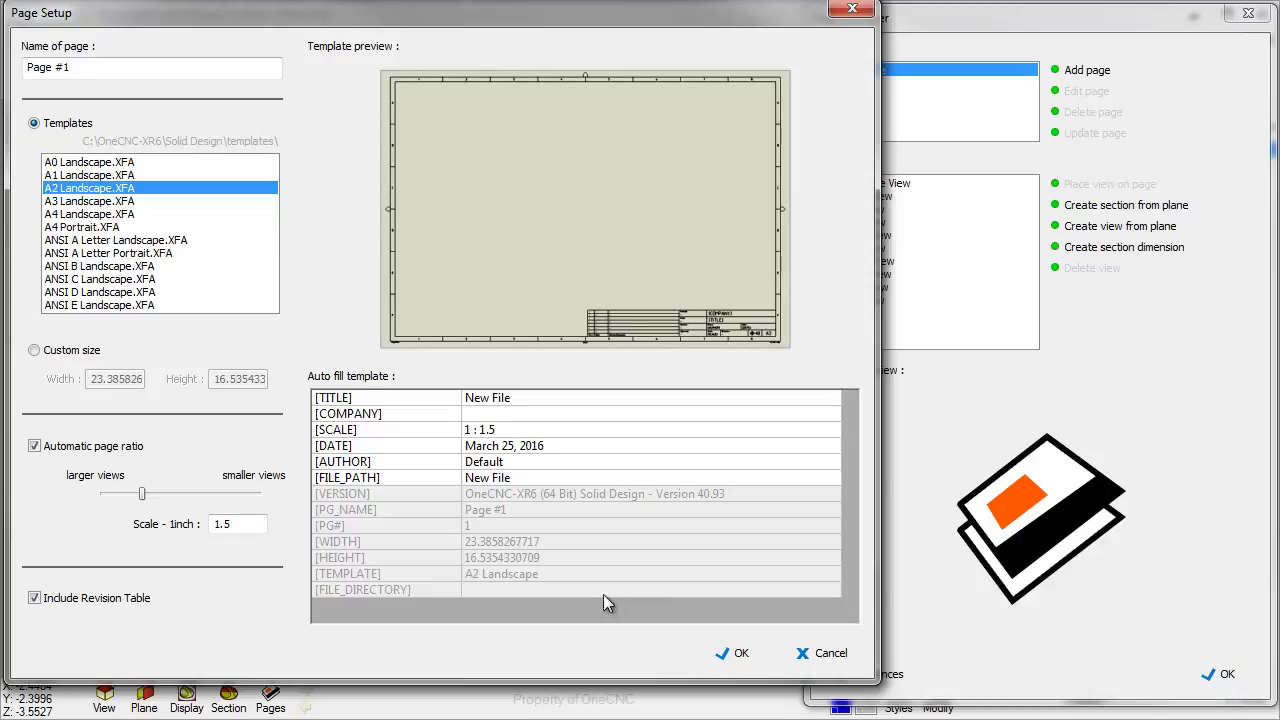
# - Confirm the A2 page, then place the Top view at upper left and the Front view below it
pyautogui.click(737, 655)
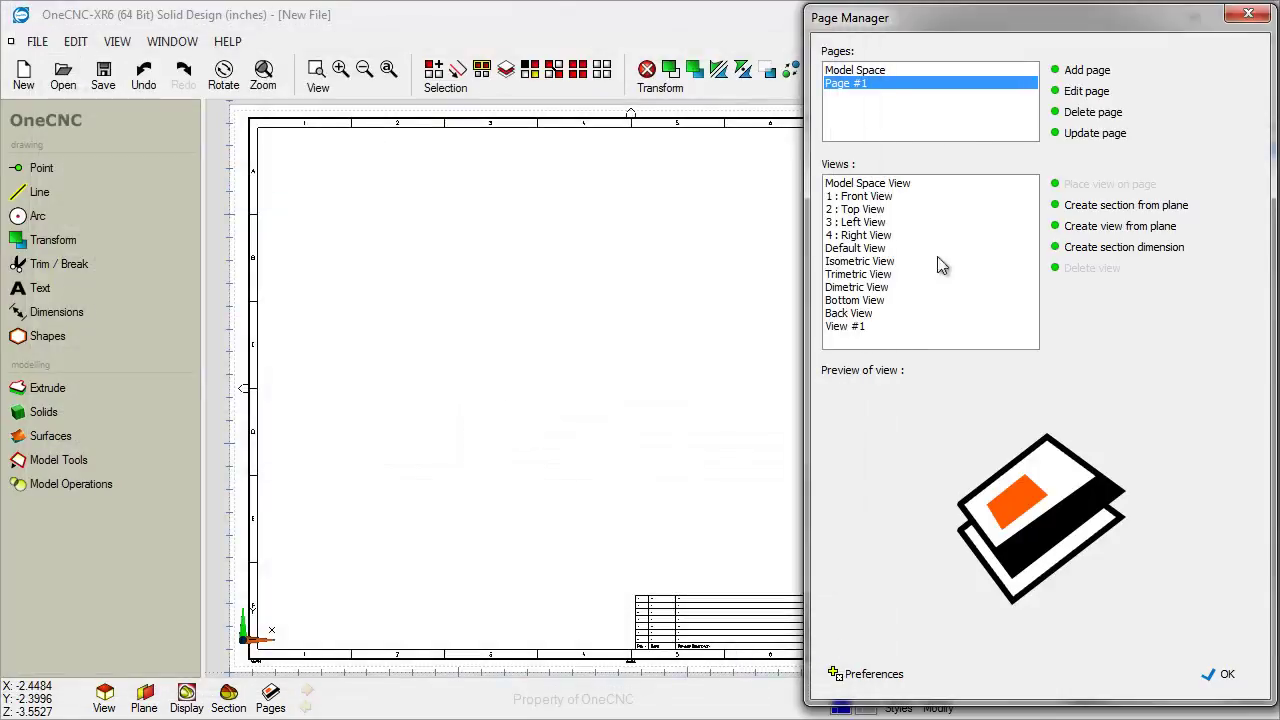
pyautogui.press('Return')
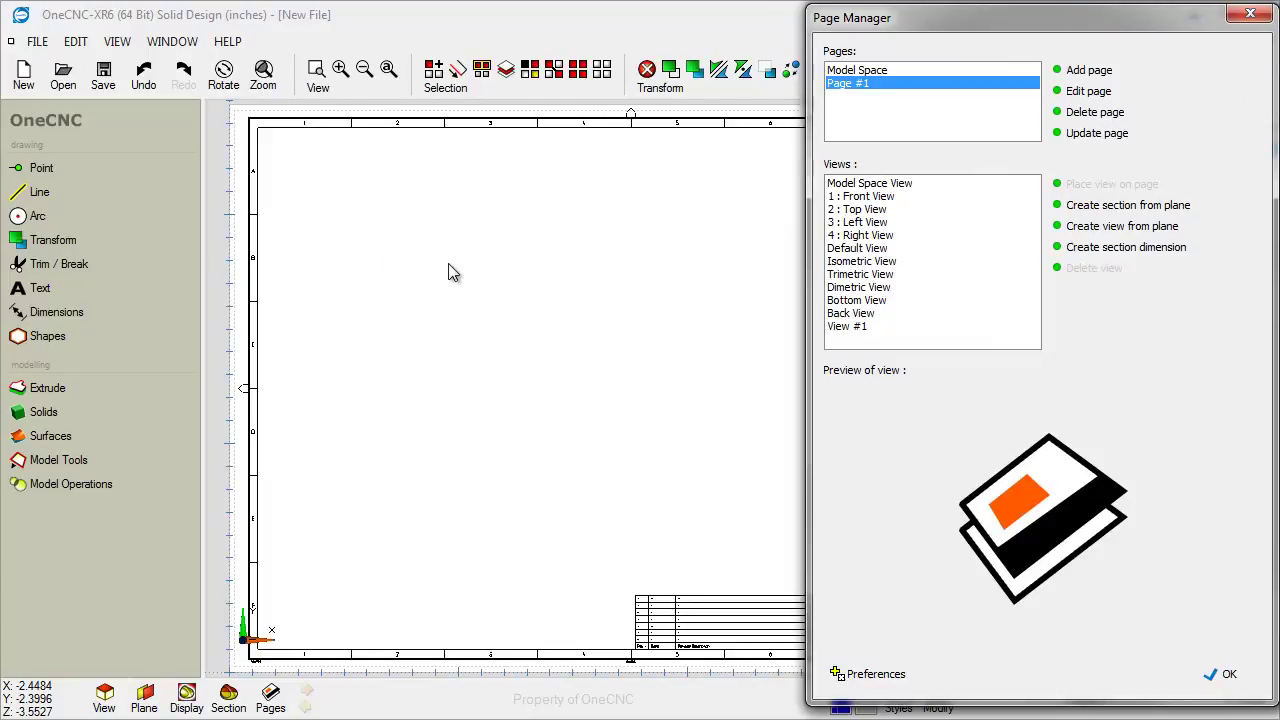
pyautogui.click(876, 210)
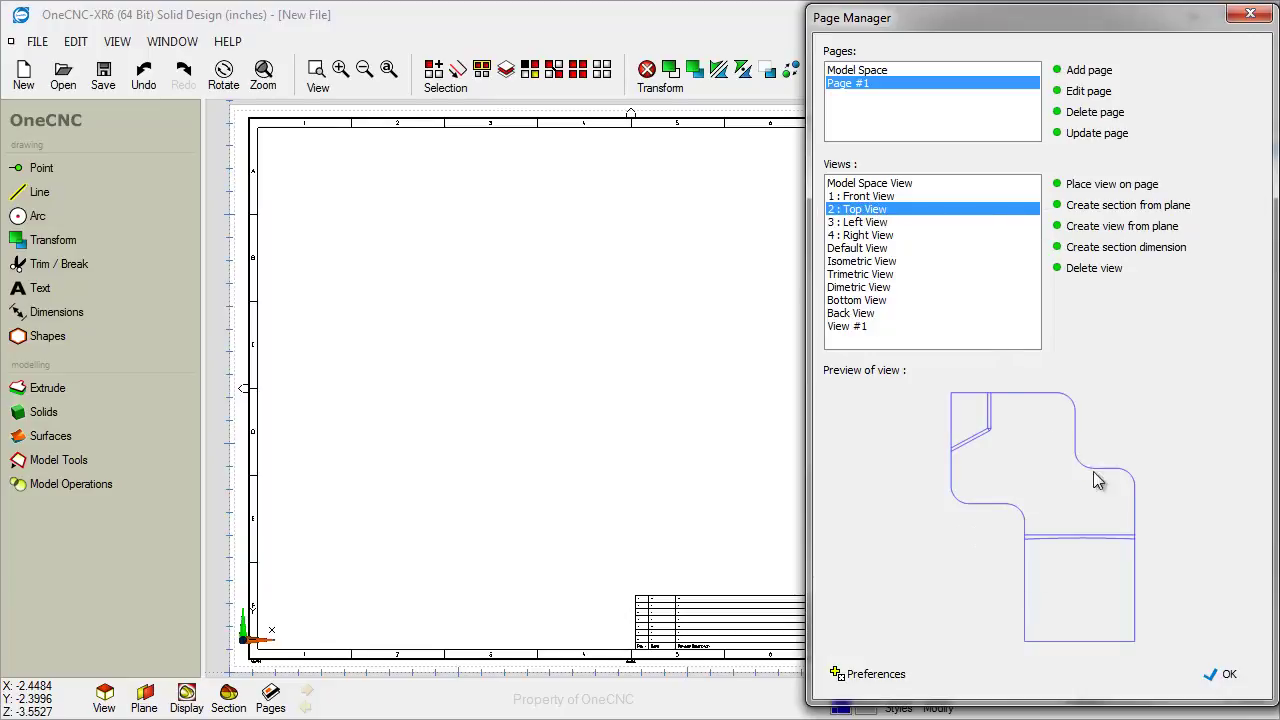
pyautogui.click(1111, 186)
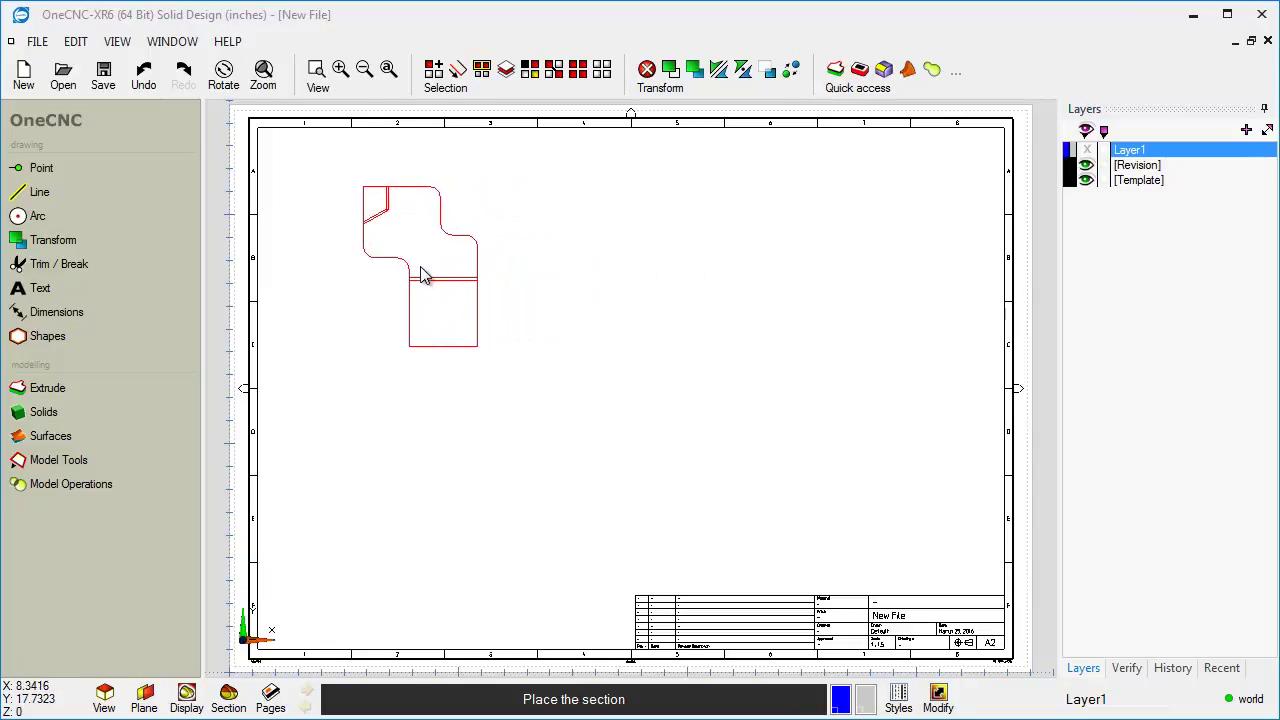
pyautogui.click(407, 275)
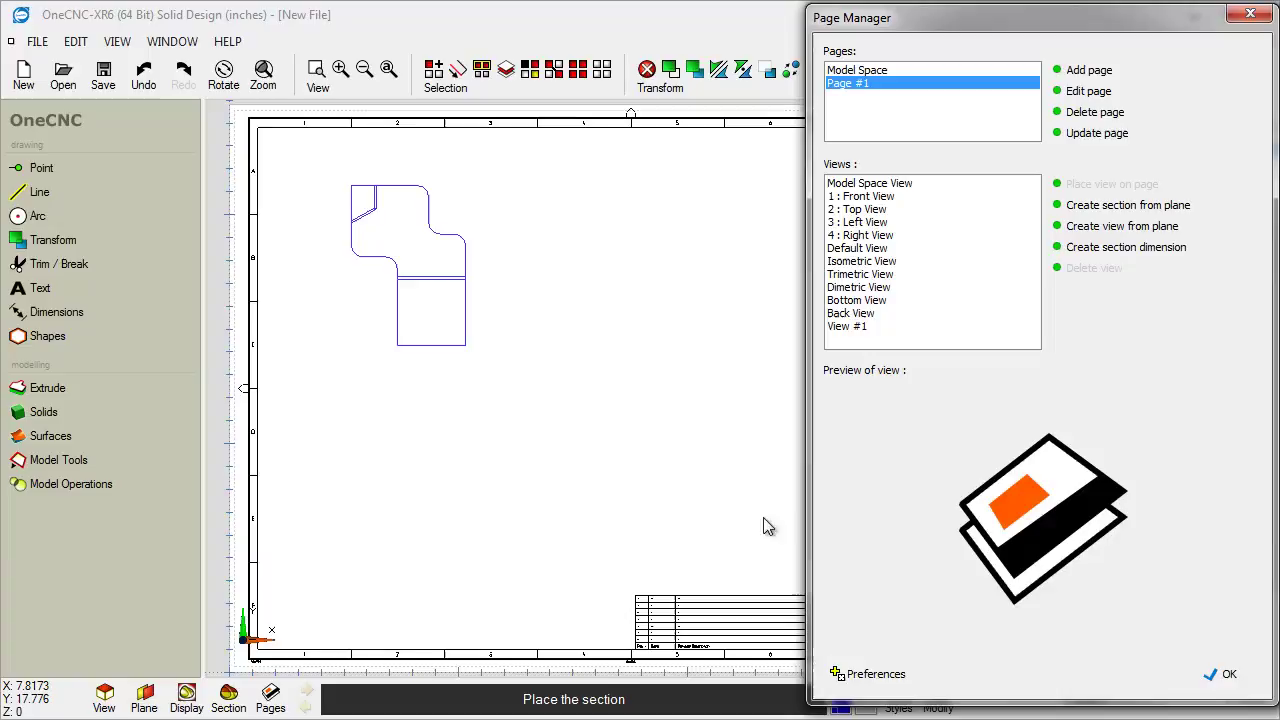
pyautogui.click(877, 197)
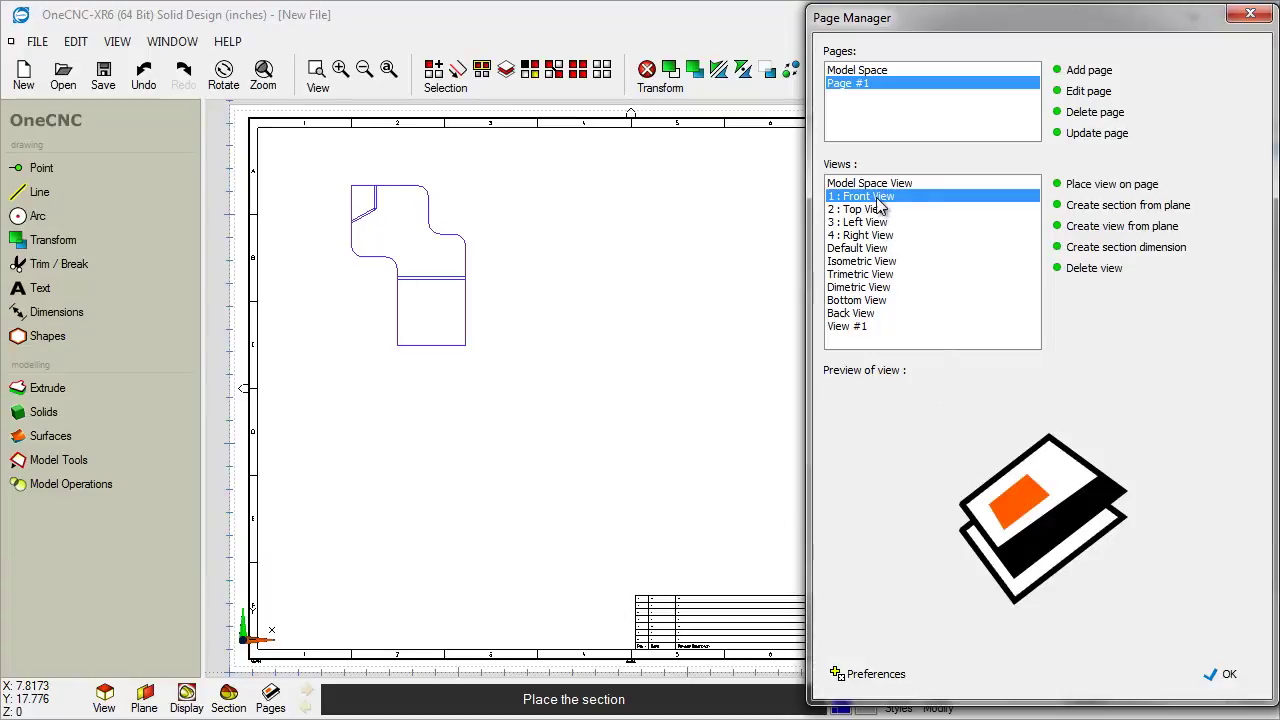
pyautogui.click(1103, 188)
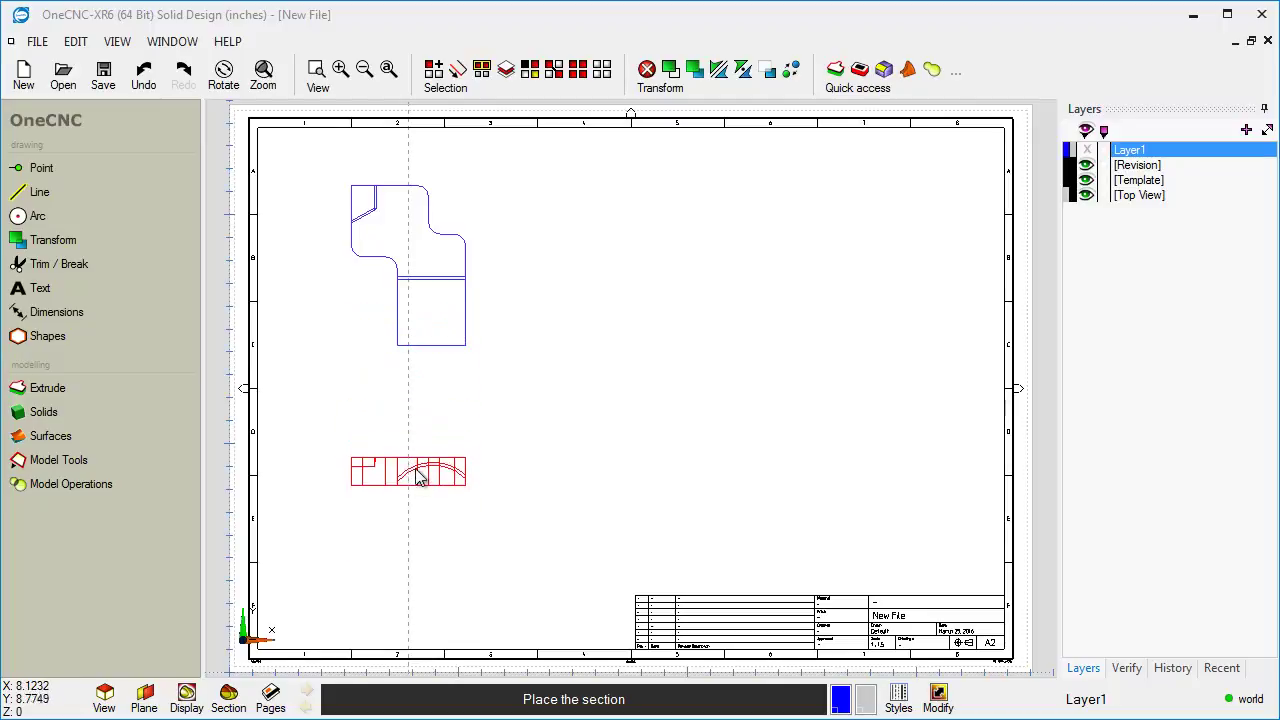
pyautogui.click(418, 475)
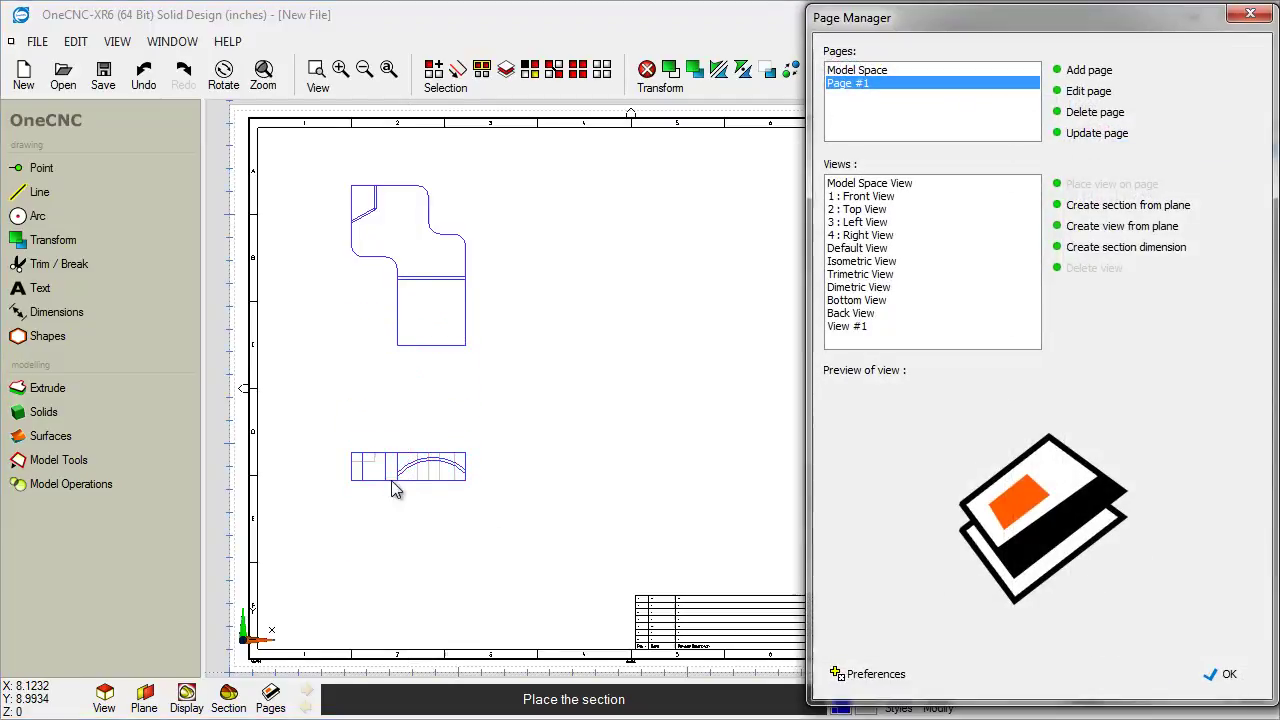
# - Place the Right view level with the Front view and the Isometric view at upper right
pyautogui.click(866, 236)
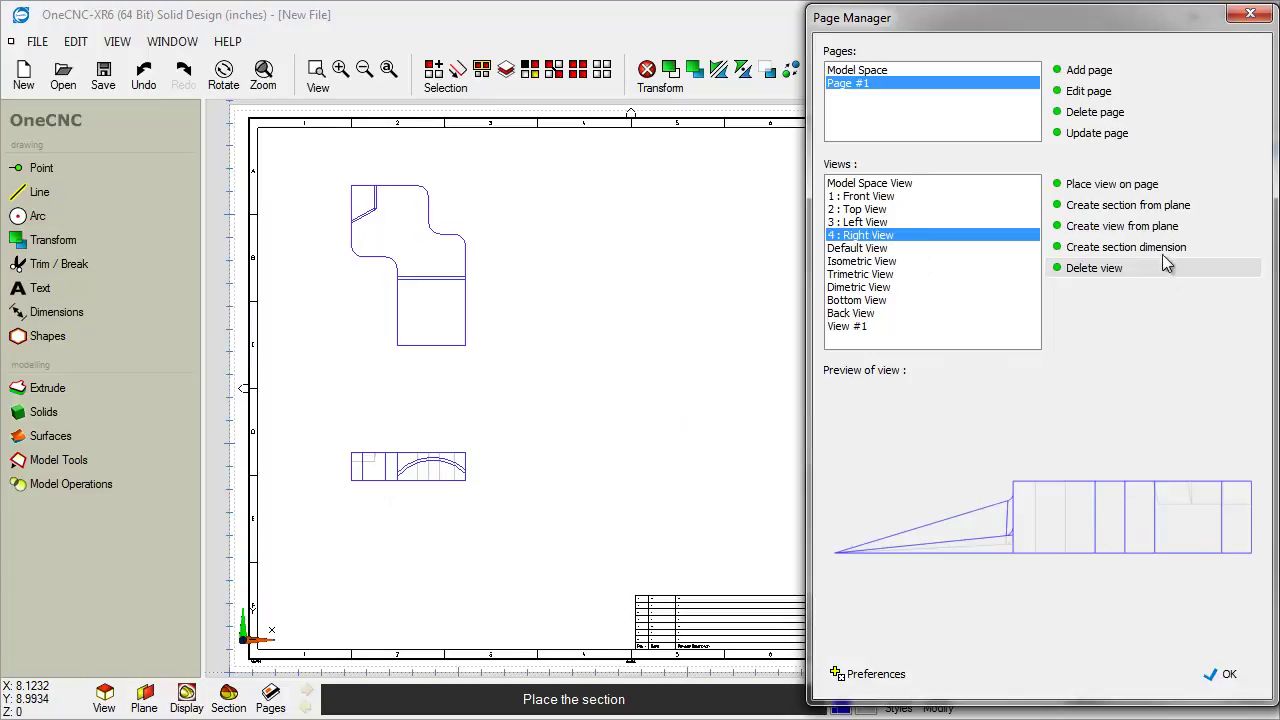
pyautogui.click(1148, 187)
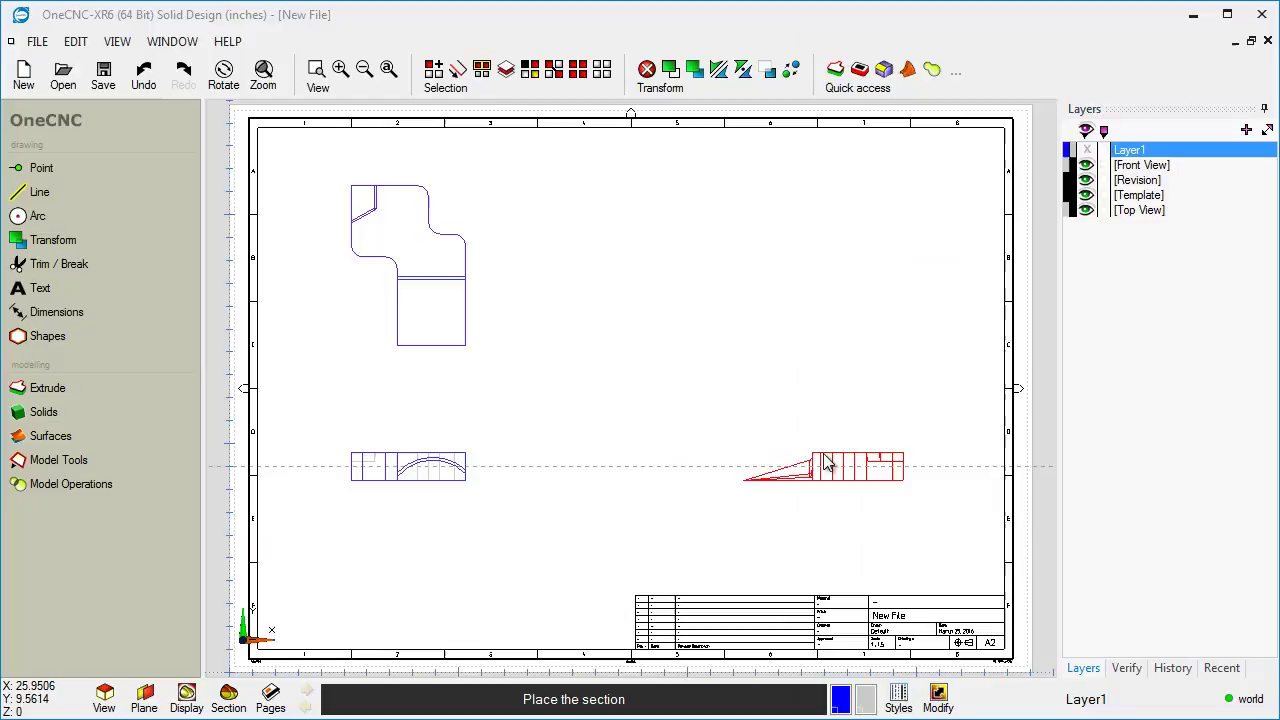
pyautogui.click(866, 462)
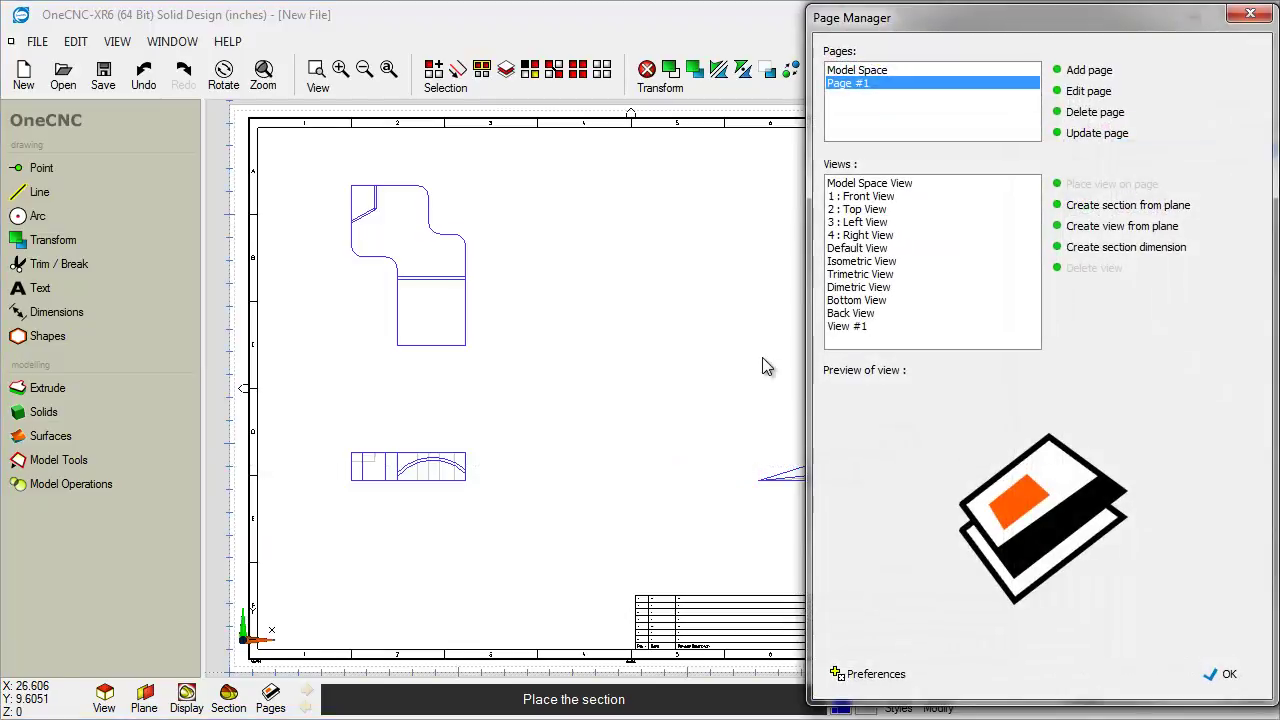
pyautogui.click(859, 262)
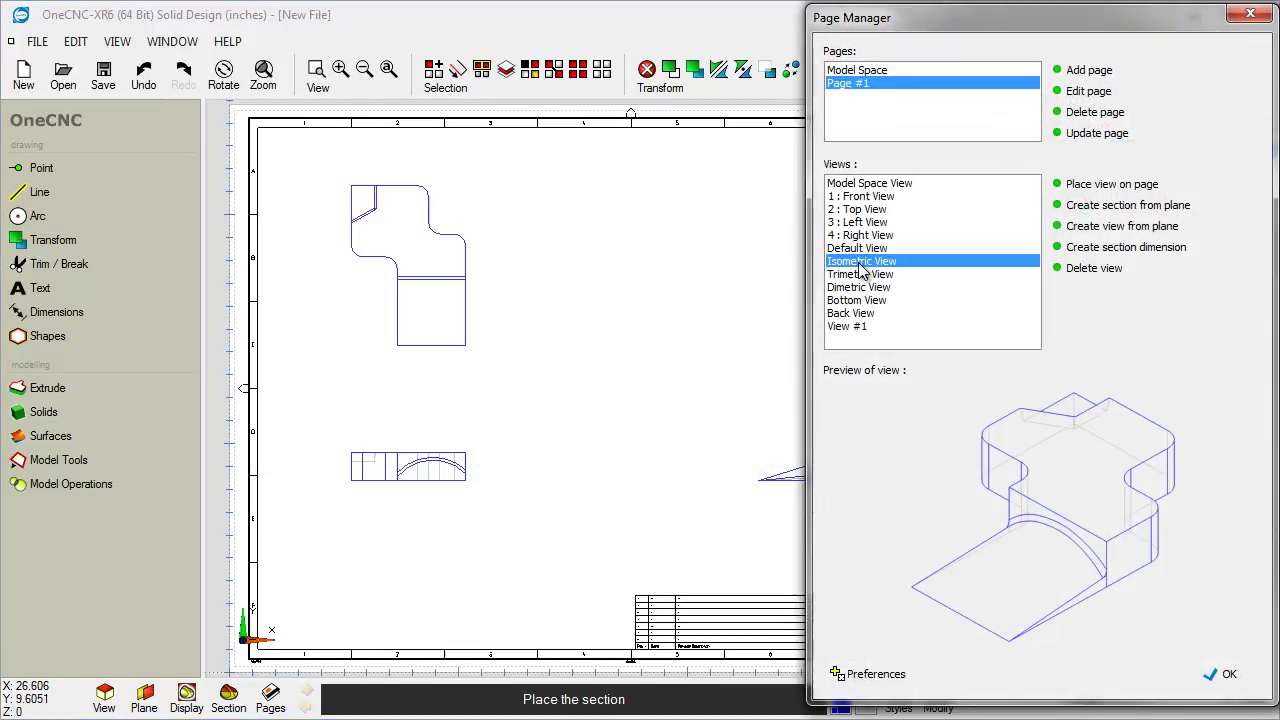
pyautogui.click(1095, 185)
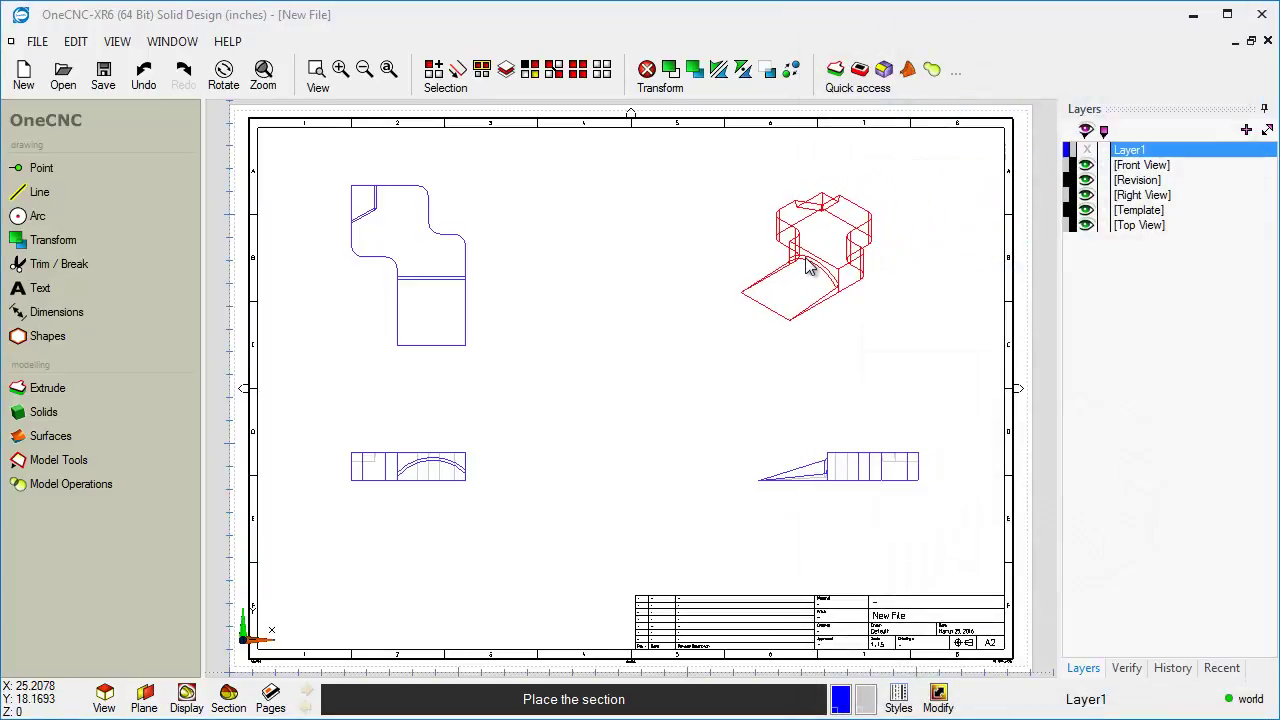
pyautogui.click(833, 252)
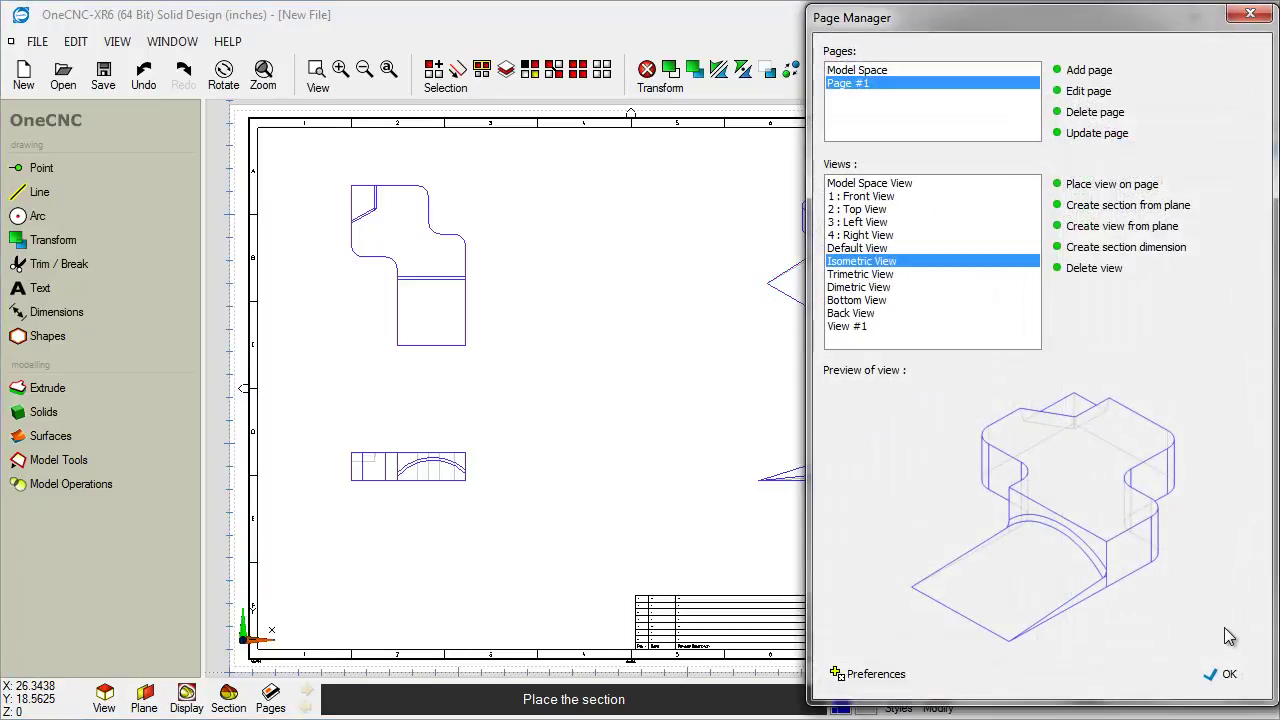
pyautogui.click(1228, 675)
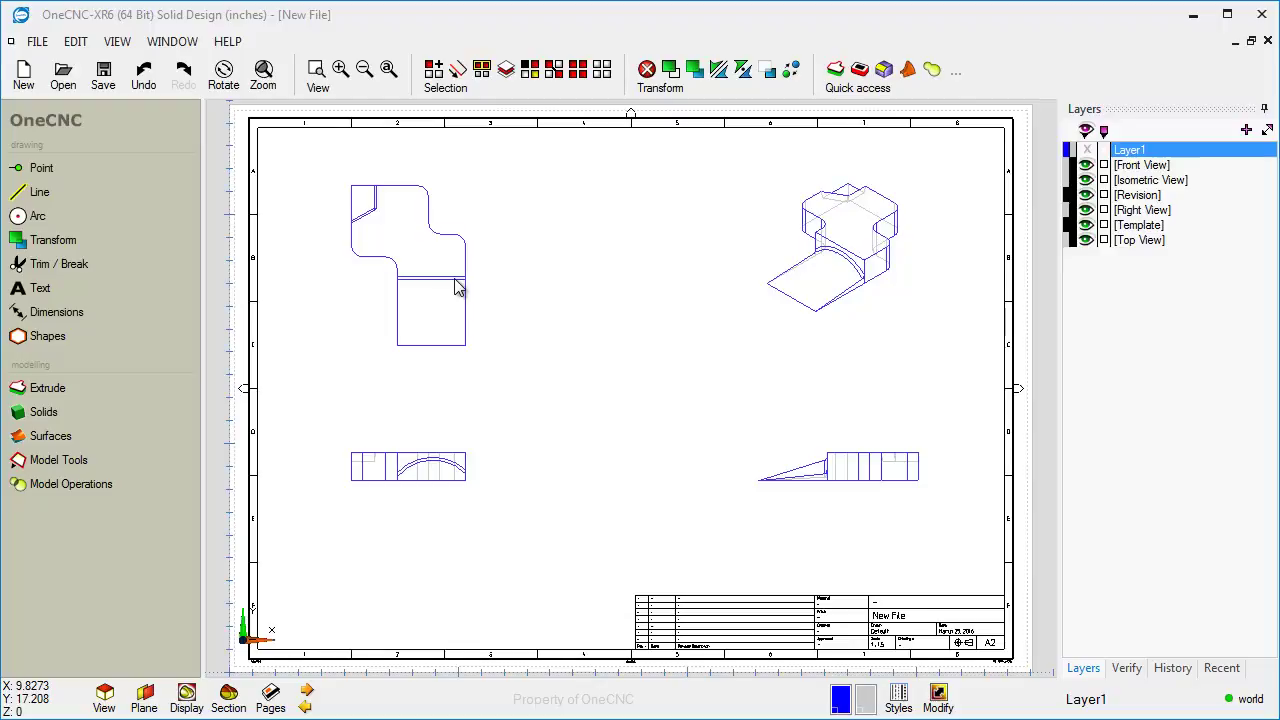
# - Back in the 3D model, draw two circles on the part's top face
pyautogui.click(308, 692)
pyautogui.click(310, 700)
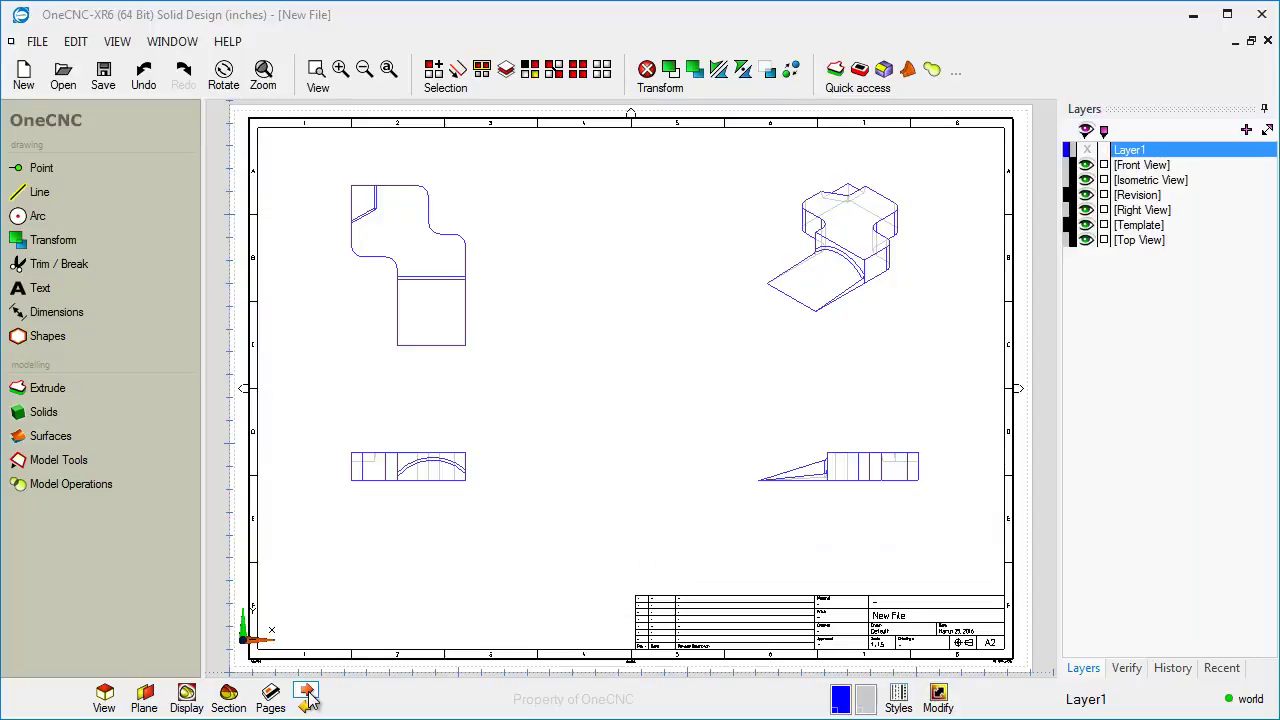
pyautogui.click(310, 698)
pyautogui.click(310, 698)
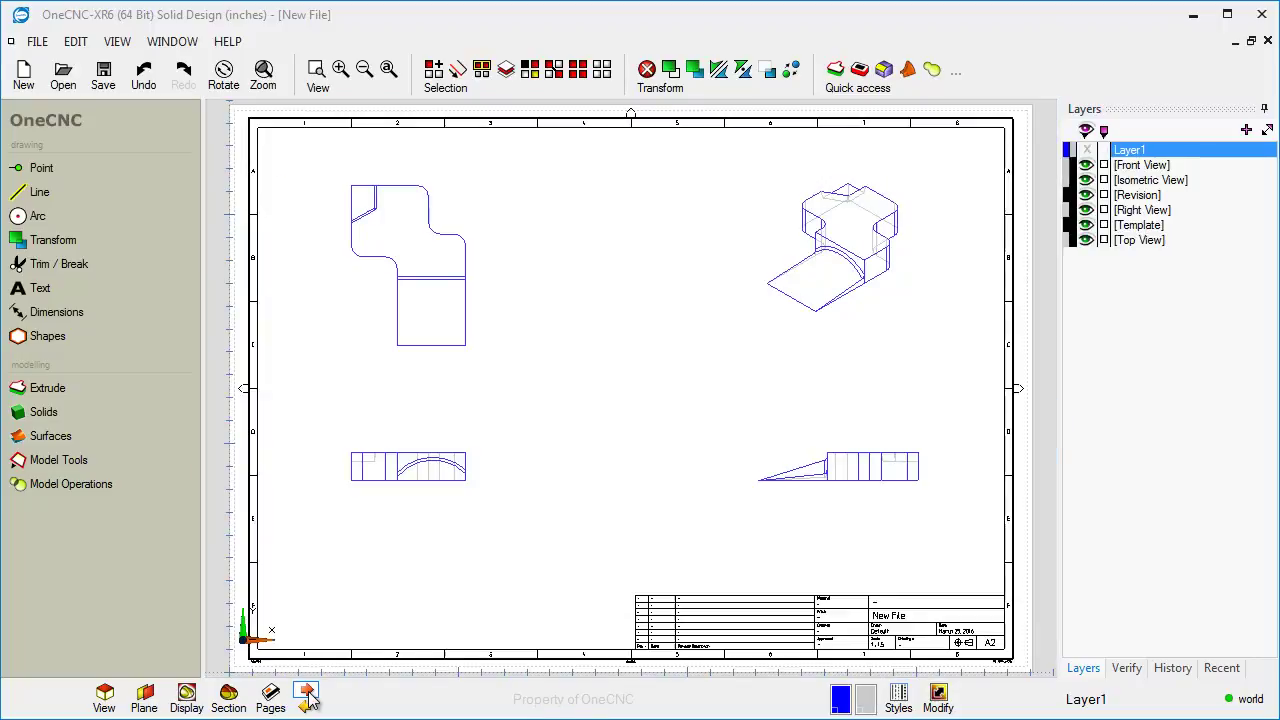
pyautogui.click(310, 698)
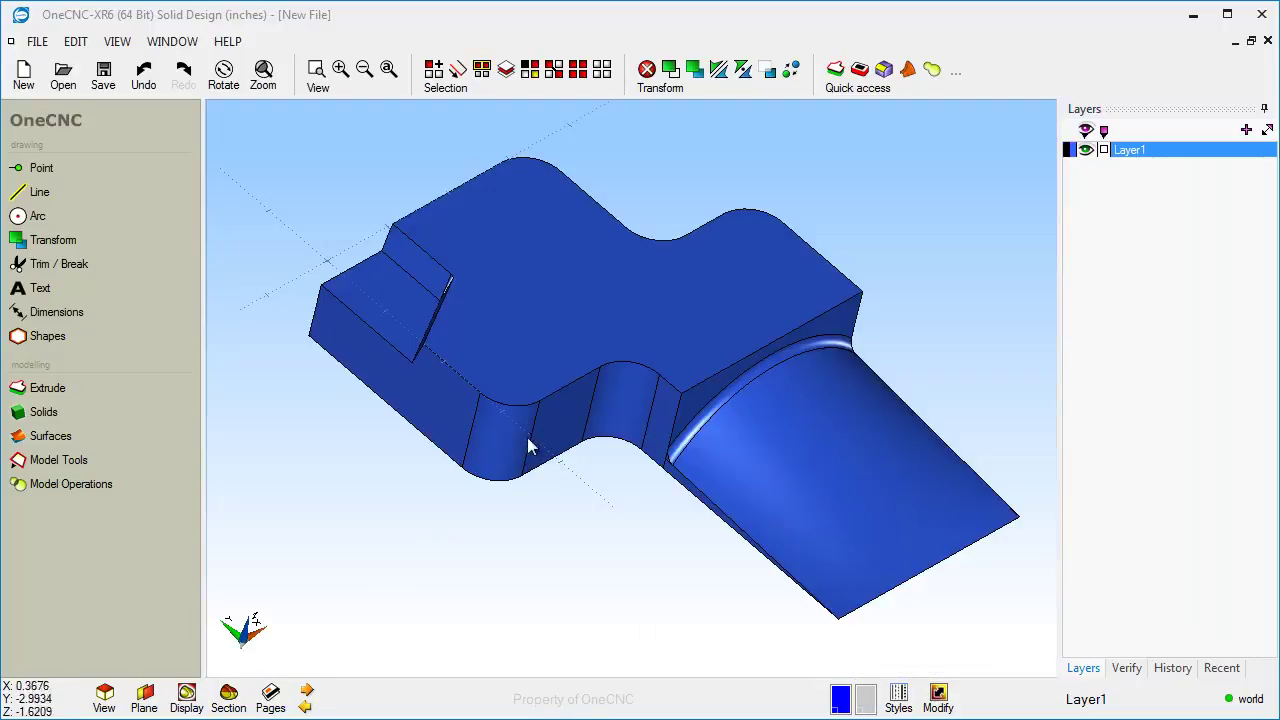
pyautogui.click(40, 216)
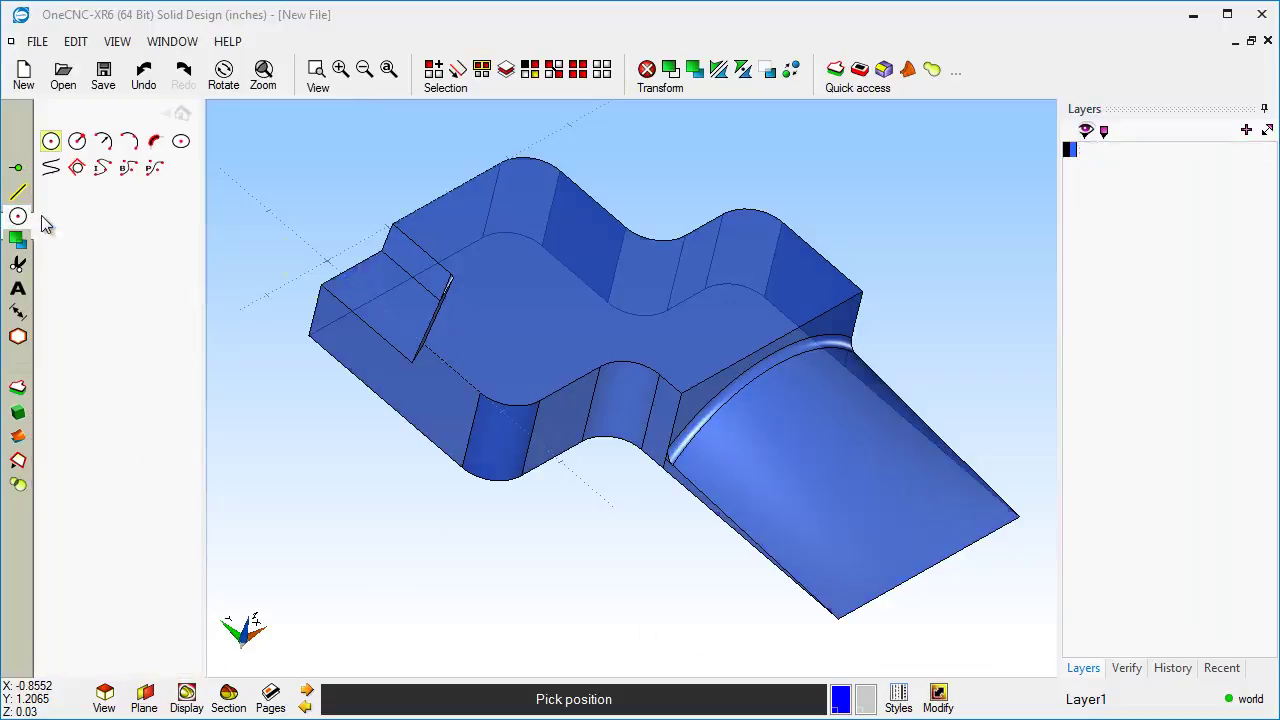
pyautogui.click(518, 256)
pyautogui.click(684, 335)
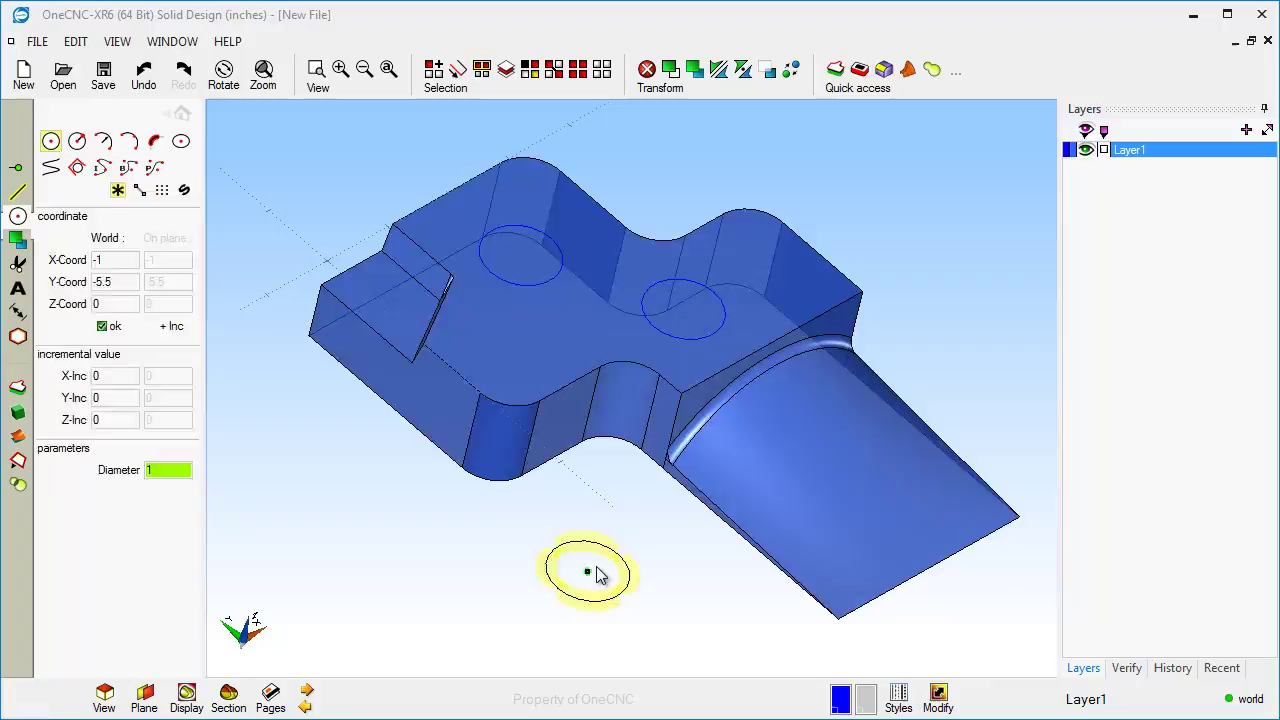
pyautogui.rightClick(580, 547)
pyautogui.moveTo(580, 547); pyautogui.dragTo(128, 280, button='middle')
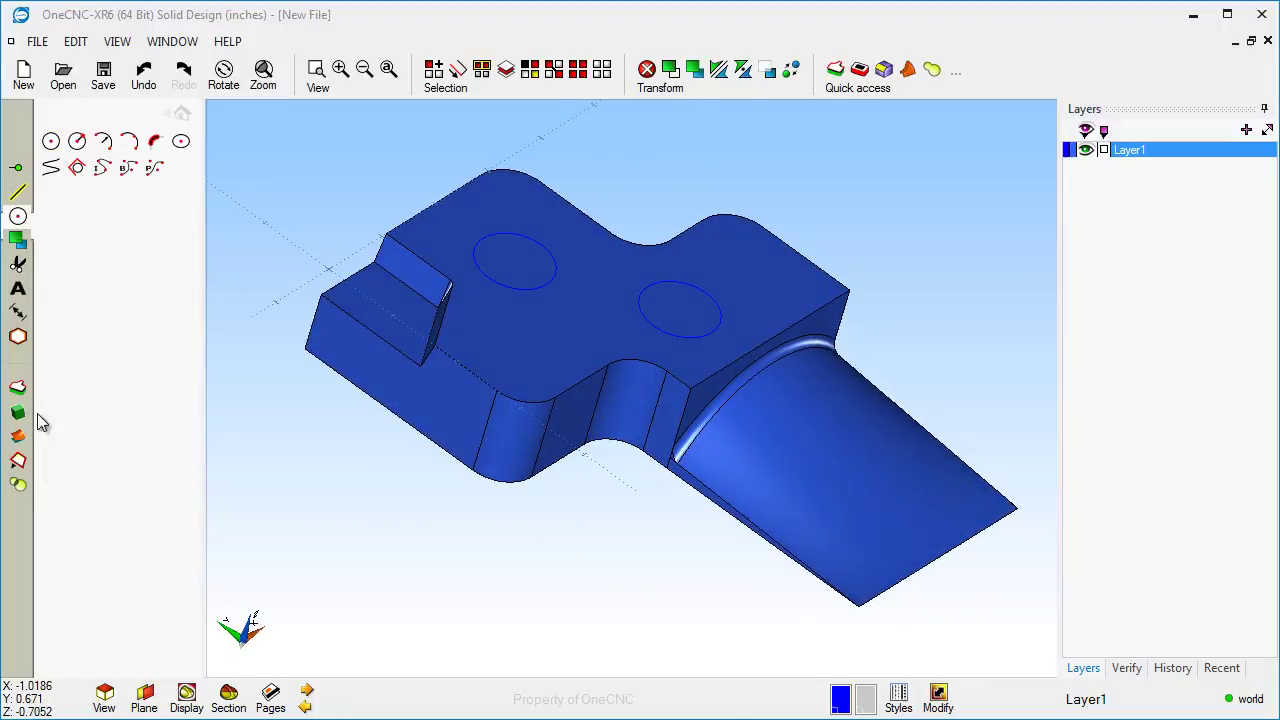
# - Extrude-cut both circles into the solid at depth -4 to make two holes
pyautogui.click(24, 391)
pyautogui.click(122, 188)
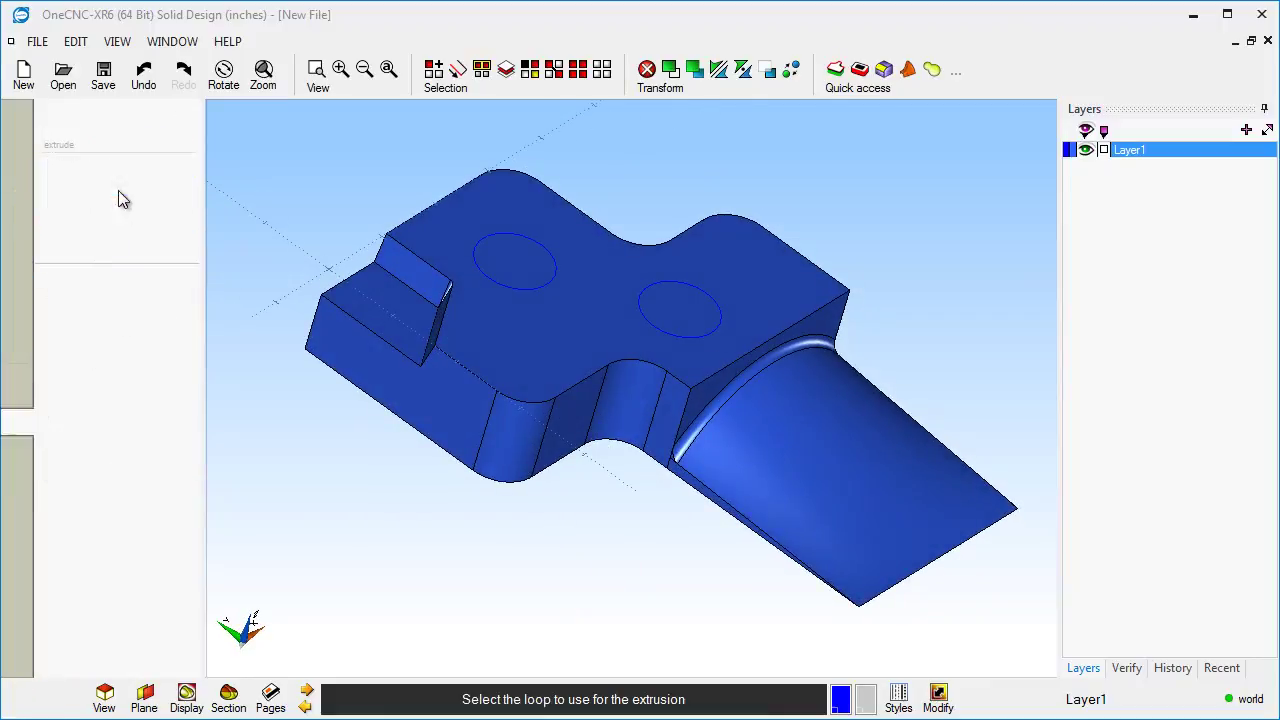
pyautogui.click(537, 302)
pyautogui.click(435, 506)
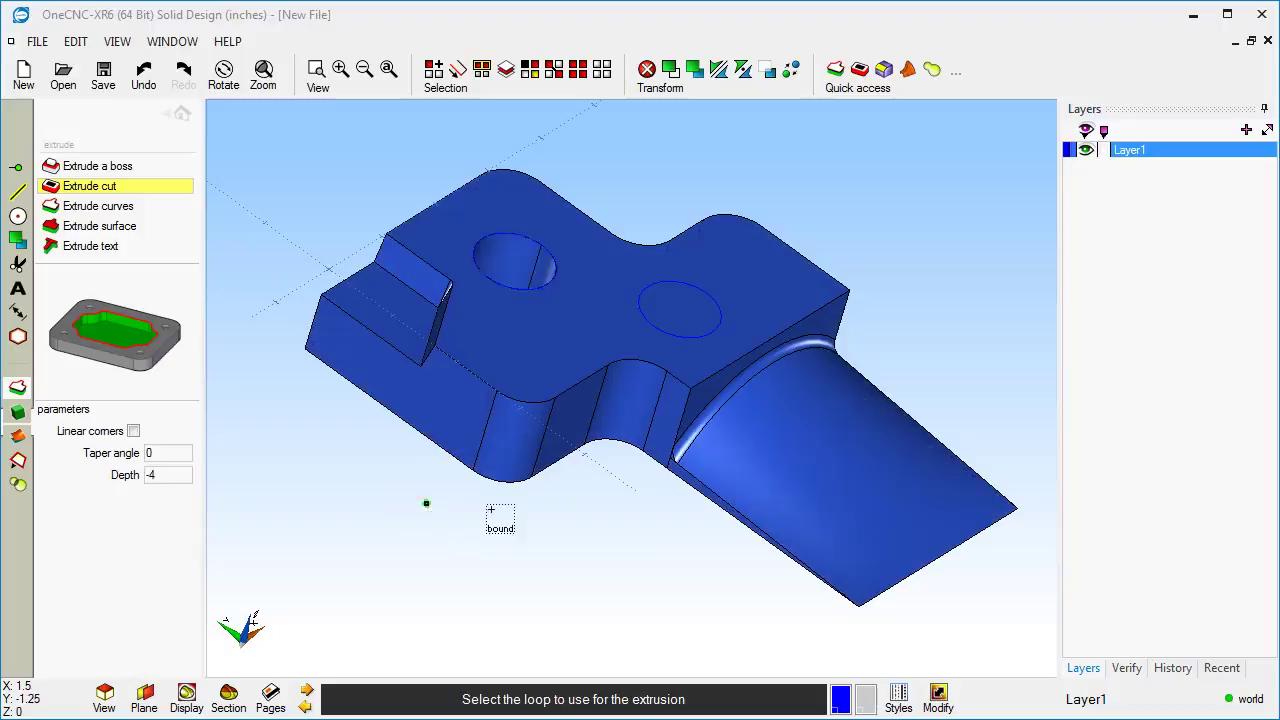
pyautogui.click(721, 349)
pyautogui.click(660, 528)
pyautogui.rightClick(654, 500)
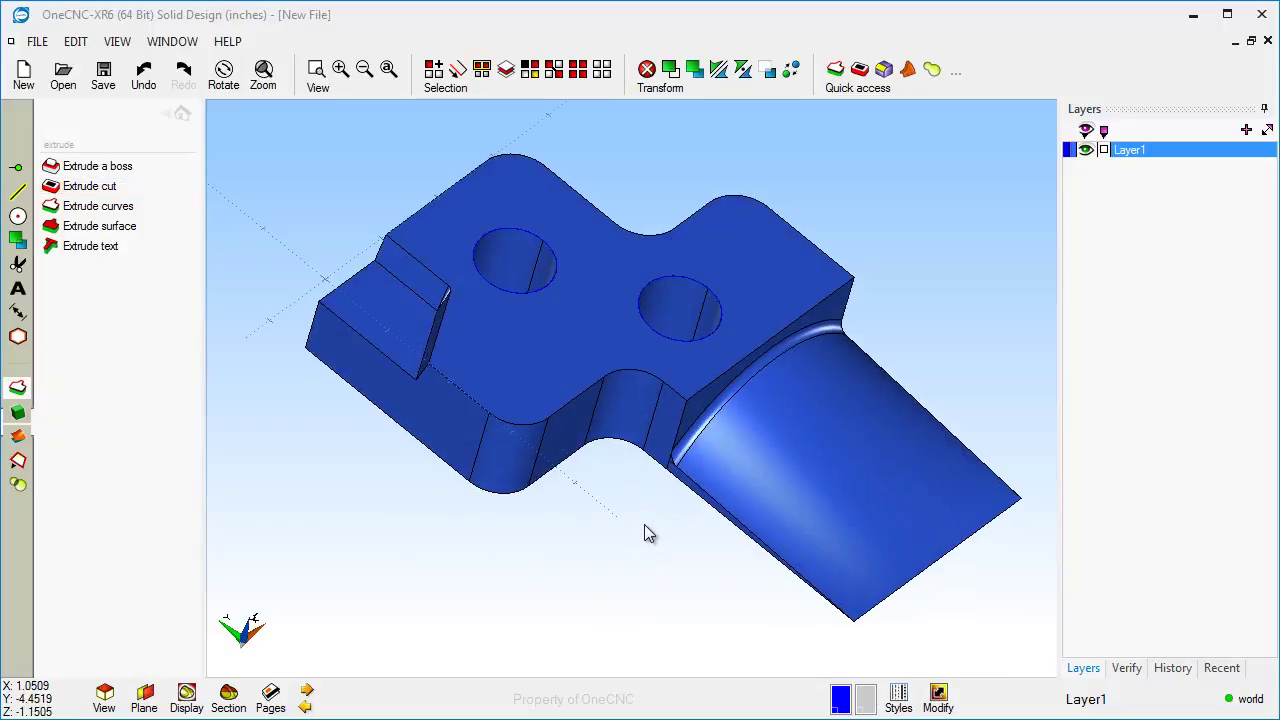
# - Run Update page on Page #1 so the views show both holes, then return to model space
pyautogui.click(306, 704)
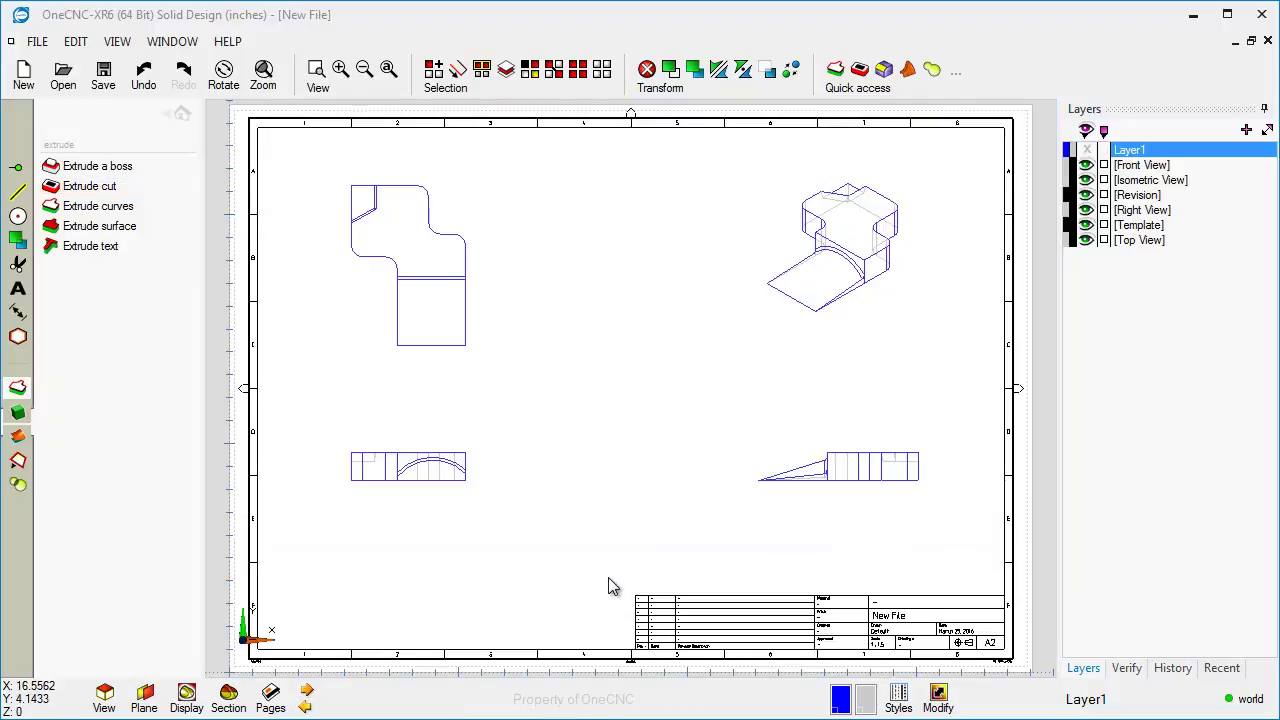
pyautogui.click(272, 698)
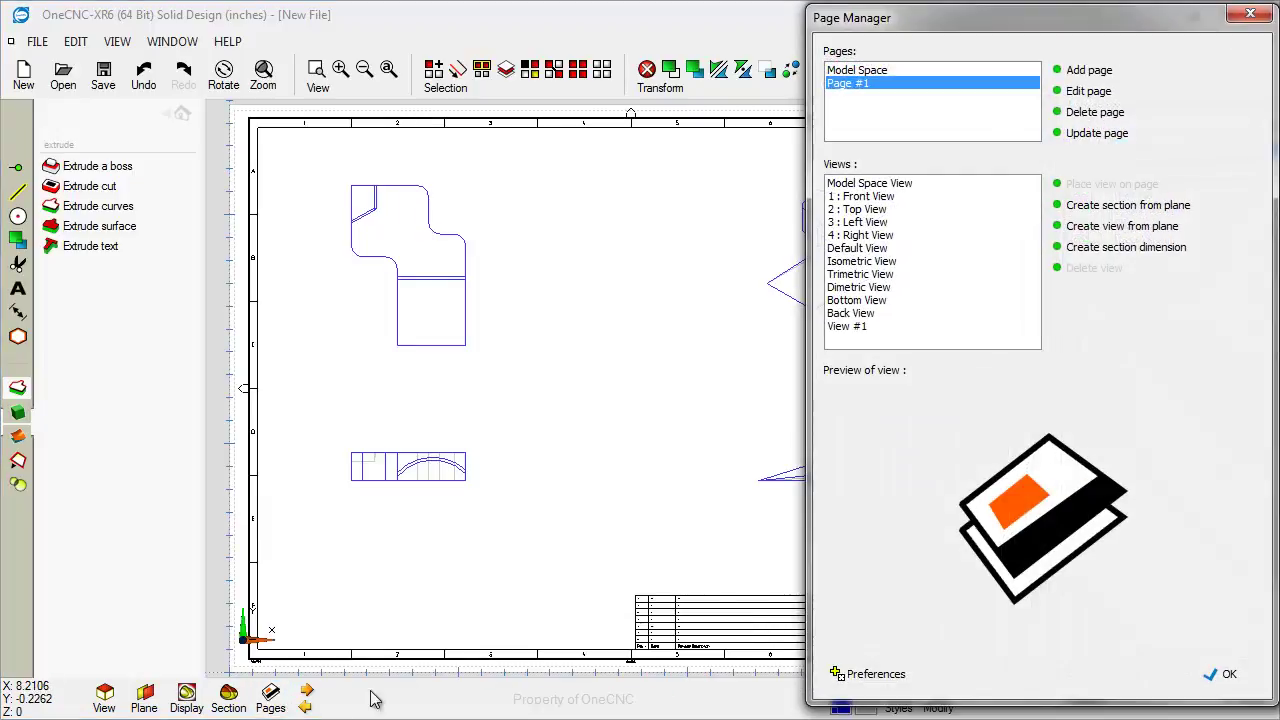
pyautogui.click(1100, 135)
pyautogui.moveTo(1117, 27)
pyautogui.mouseDown()
pyautogui.moveTo(924, 208)
pyautogui.moveTo(471, 688)
pyautogui.moveTo(881, 275)
pyautogui.moveTo(1091, 86)
pyautogui.moveTo(1119, 28)
pyautogui.mouseUp()
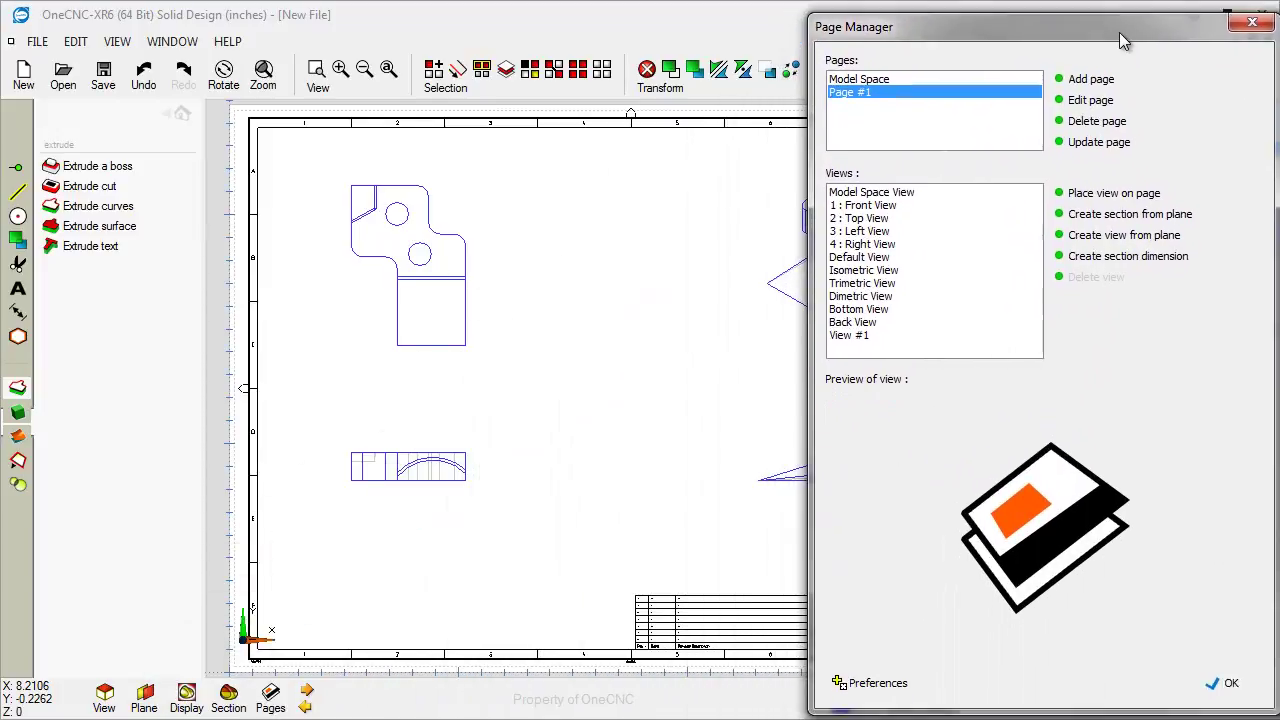
pyautogui.click(1230, 678)
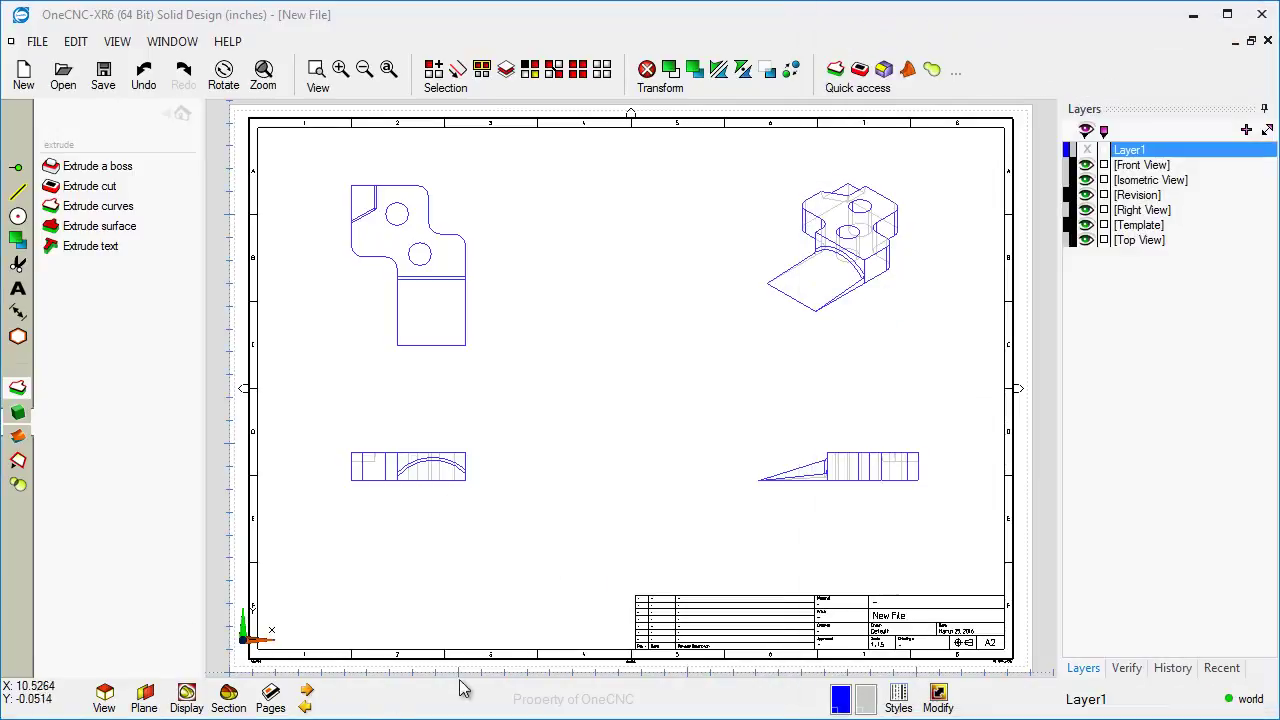
pyautogui.click(307, 689)
# - Make the XZ Plane the construction plane, with its origin between the two holes
pyautogui.moveTo(564, 500); pyautogui.dragTo(571, 417, button='middle')
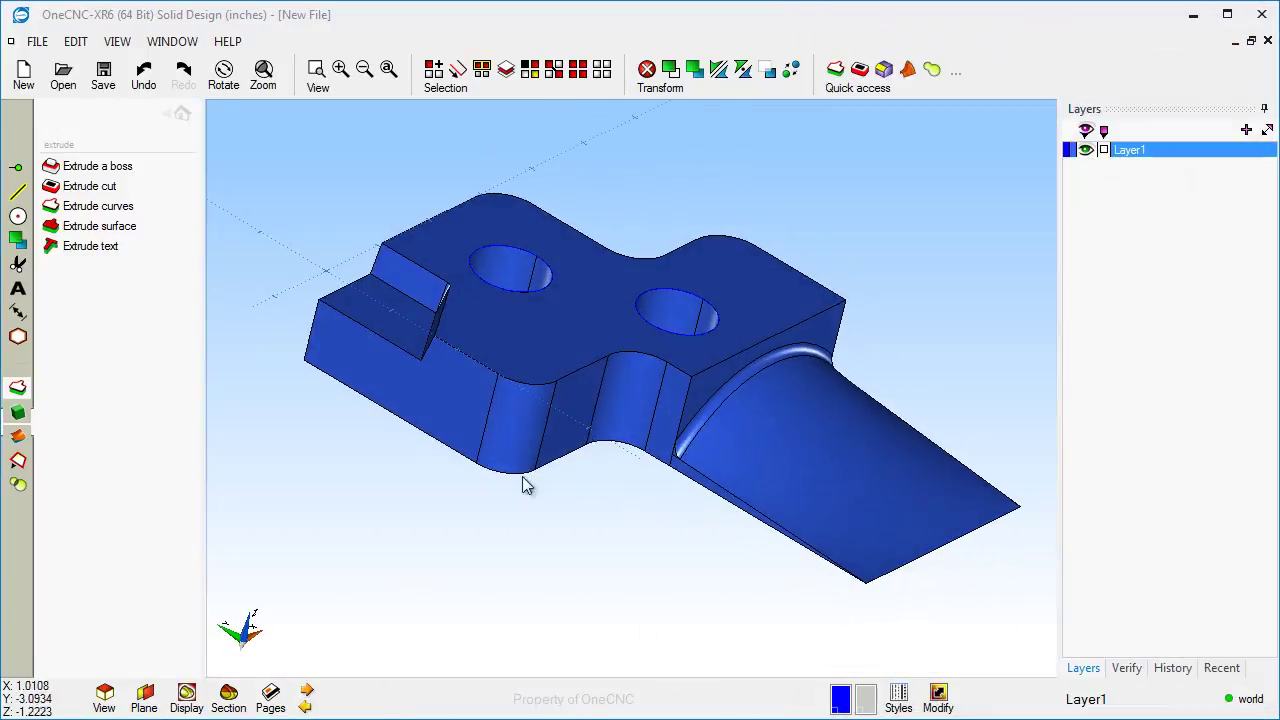
pyautogui.click(145, 695)
pyautogui.moveTo(358, 312); pyautogui.dragTo(411, 112)
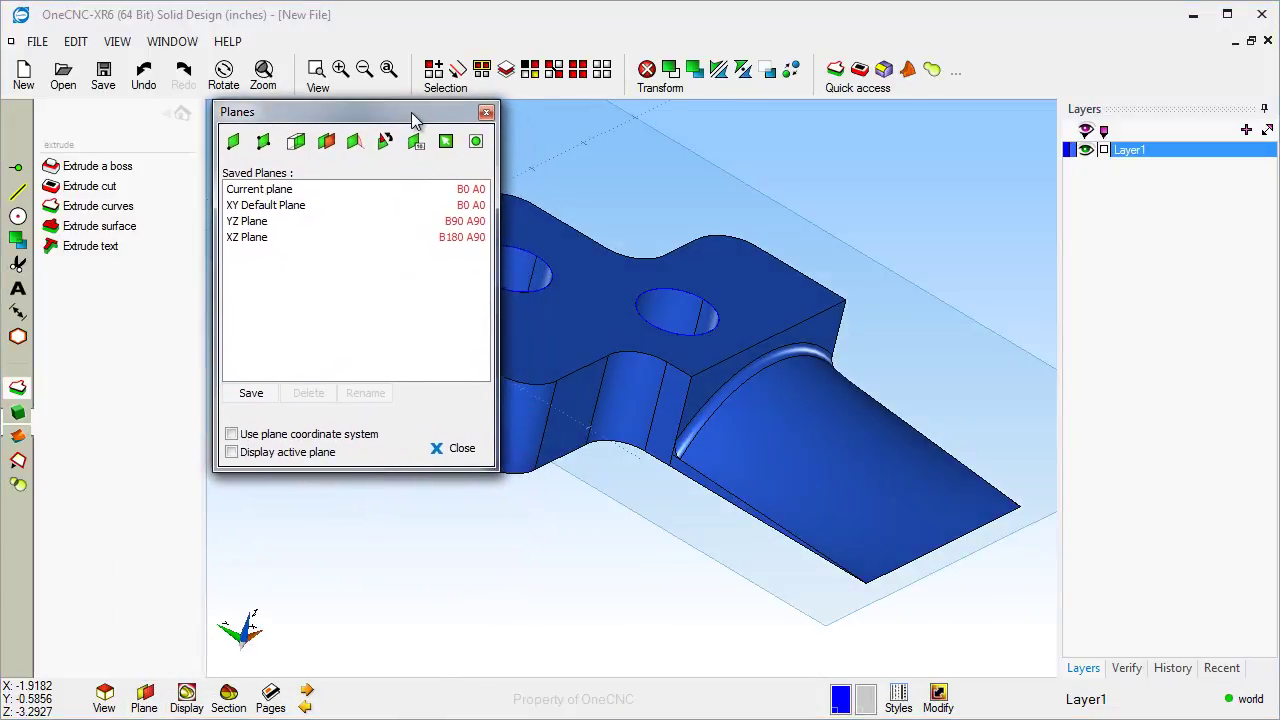
pyautogui.click(255, 237)
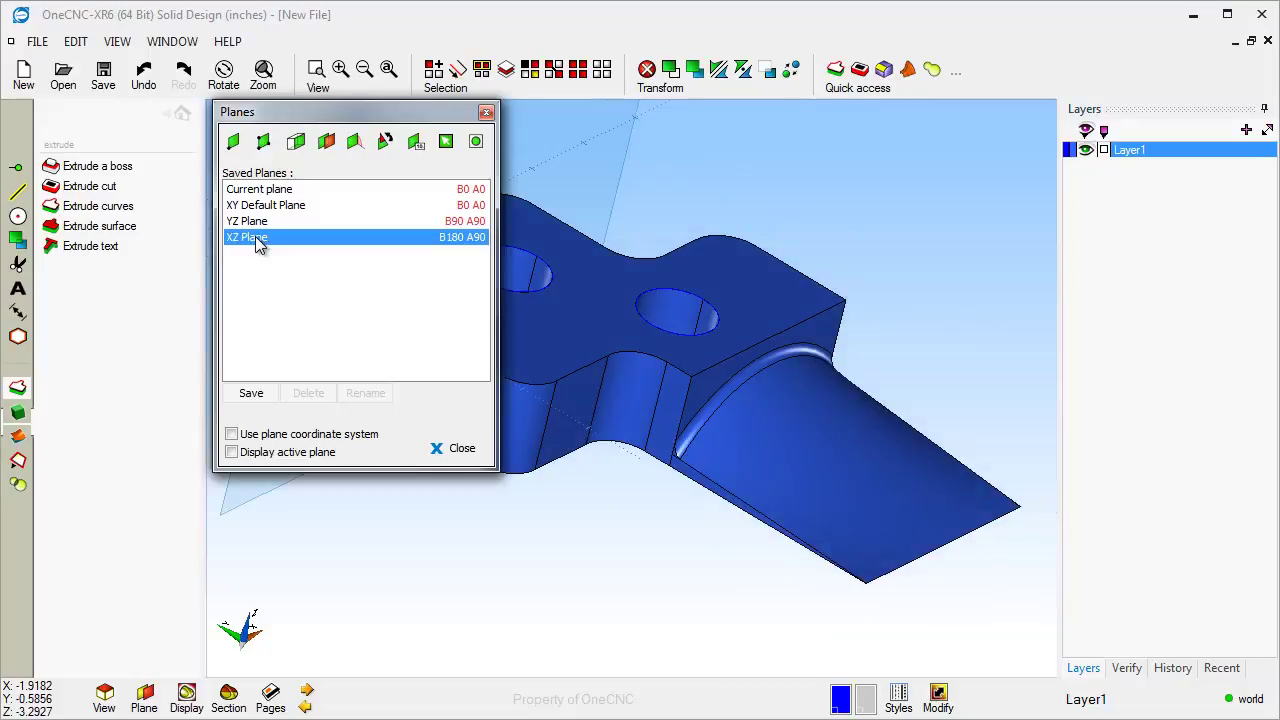
pyautogui.click(234, 141)
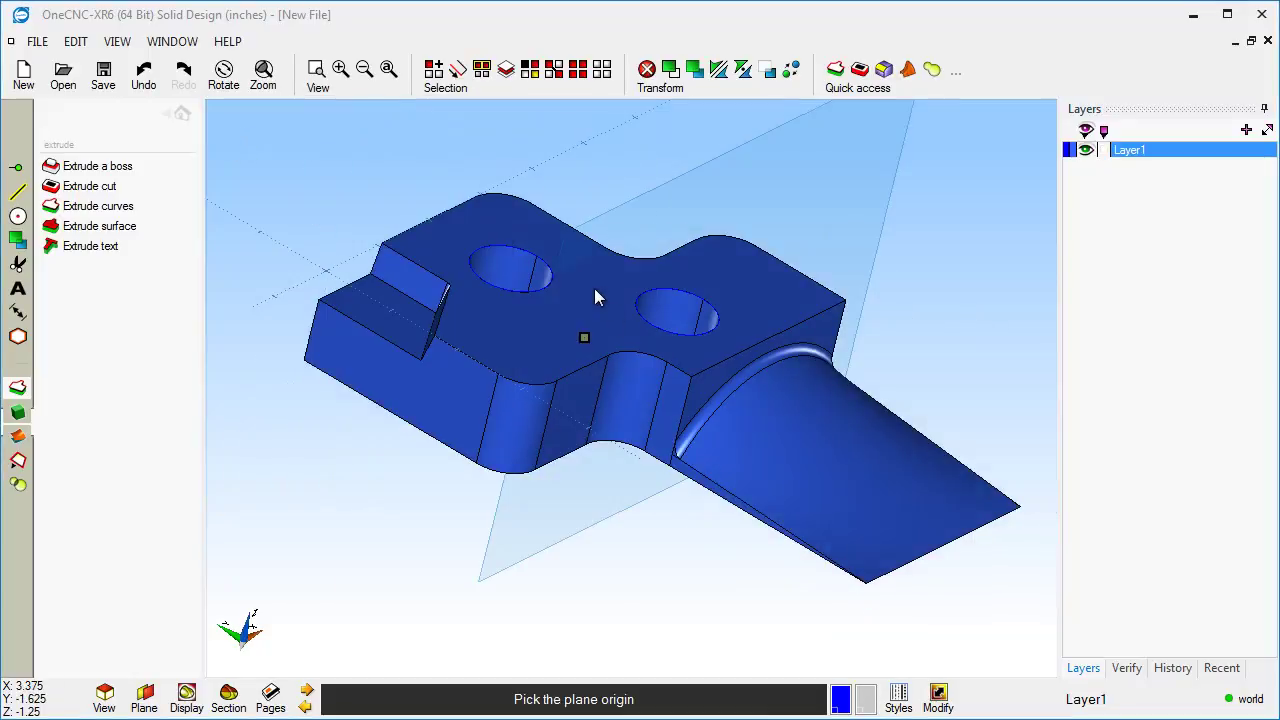
pyautogui.click(540, 257)
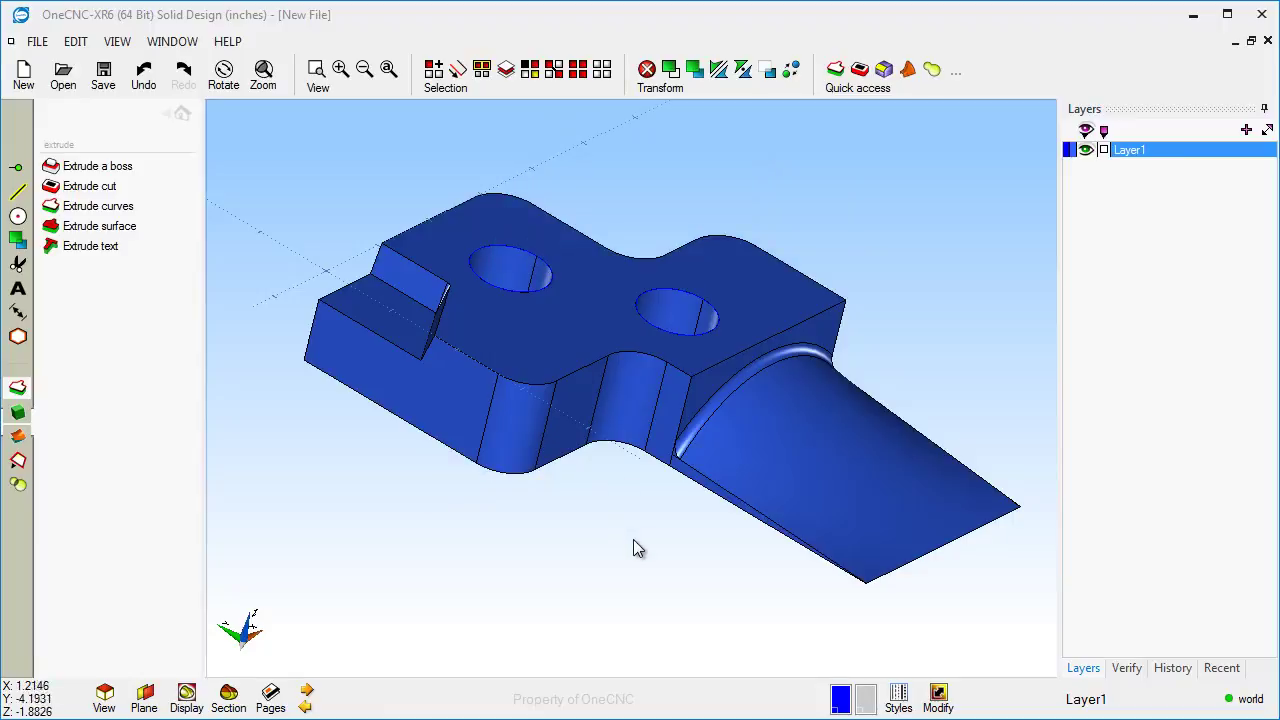
# - Turn on Display active plane and orbit the model to inspect the plane
pyautogui.click(144, 697)
pyautogui.click(145, 659)
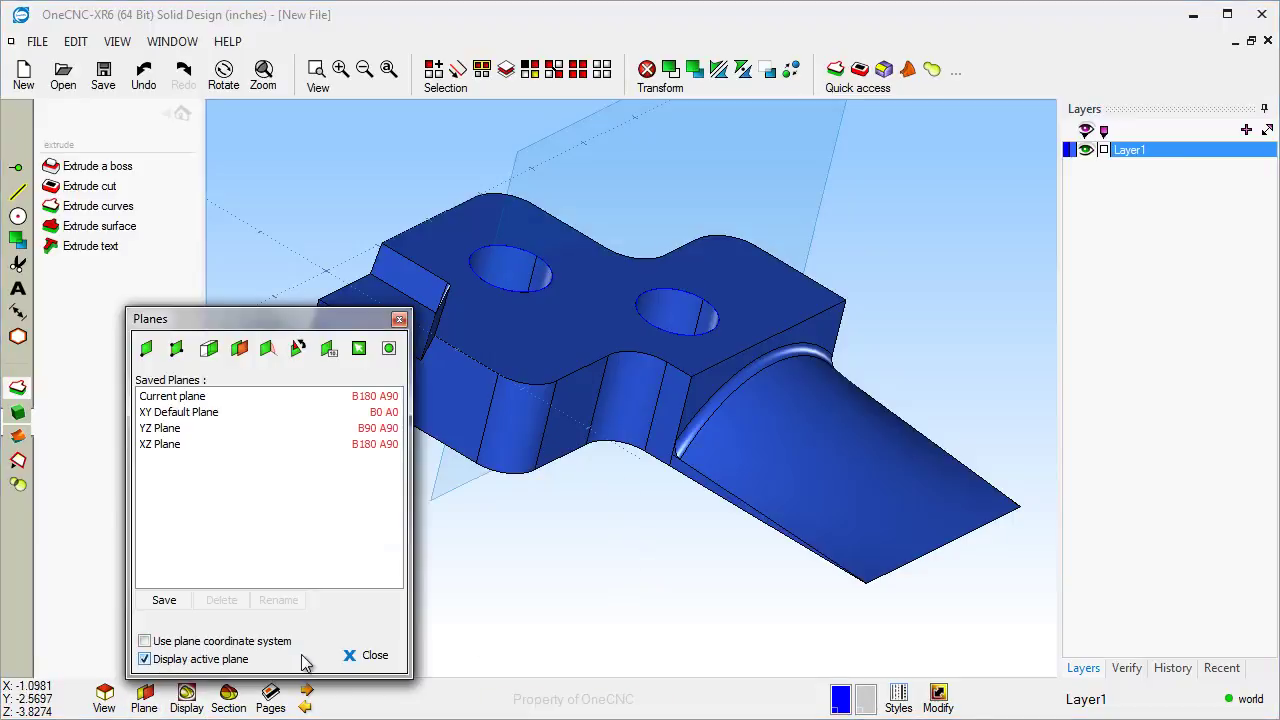
pyautogui.click(360, 656)
pyautogui.moveTo(495, 440); pyautogui.dragTo(489, 540, button='middle')
pyautogui.scroll(2, 692, 373)
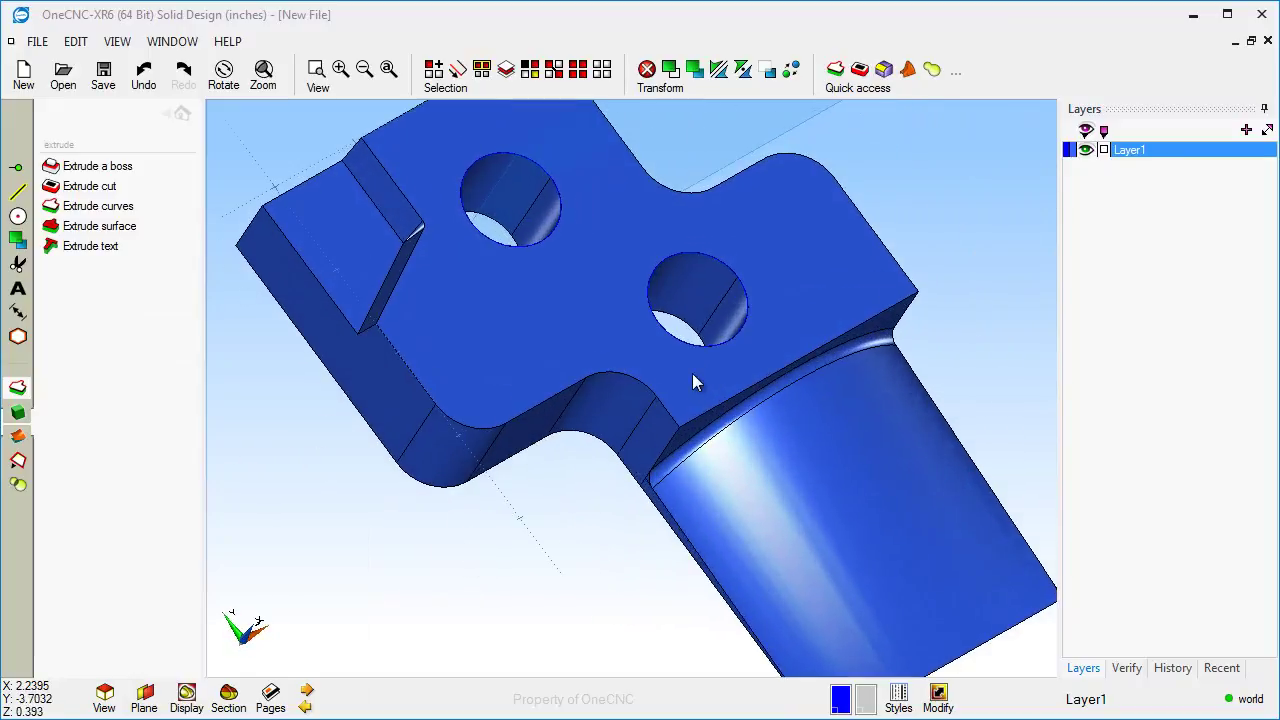
pyautogui.moveTo(690, 373); pyautogui.dragTo(680, 371, button='middle')
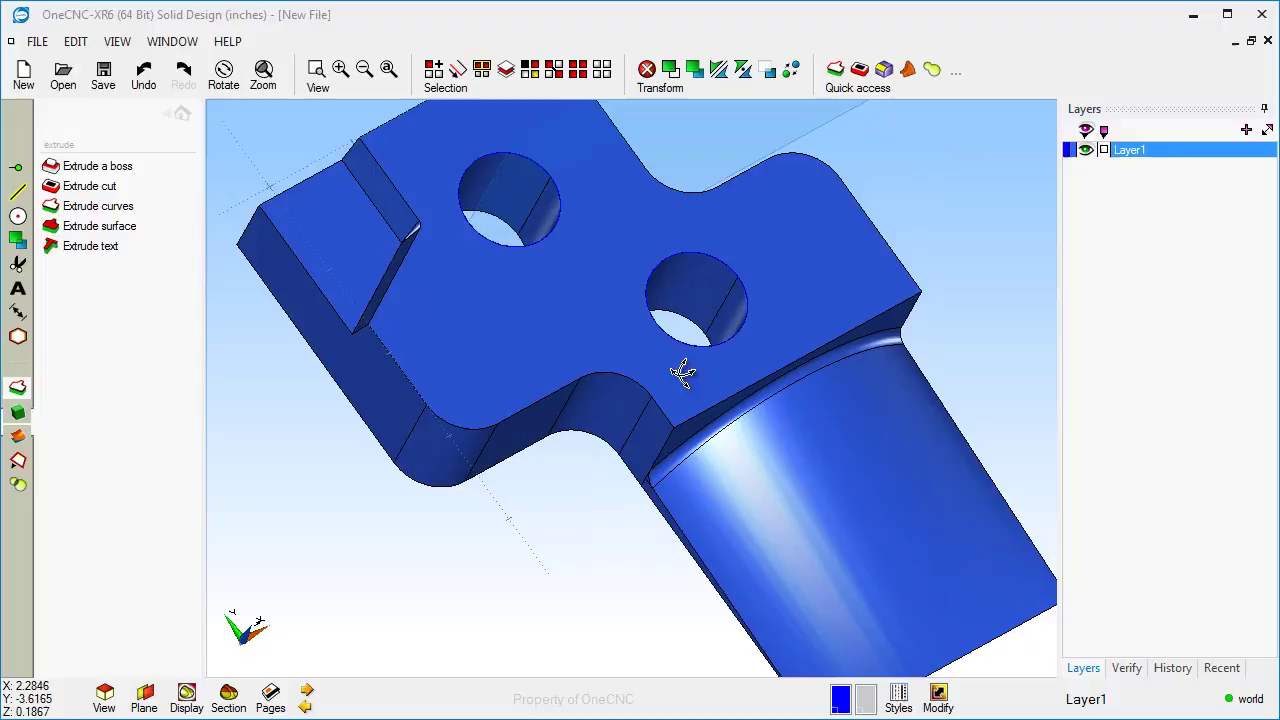
pyautogui.scroll(-2, 744, 152)
pyautogui.scroll(-2, 580, 313)
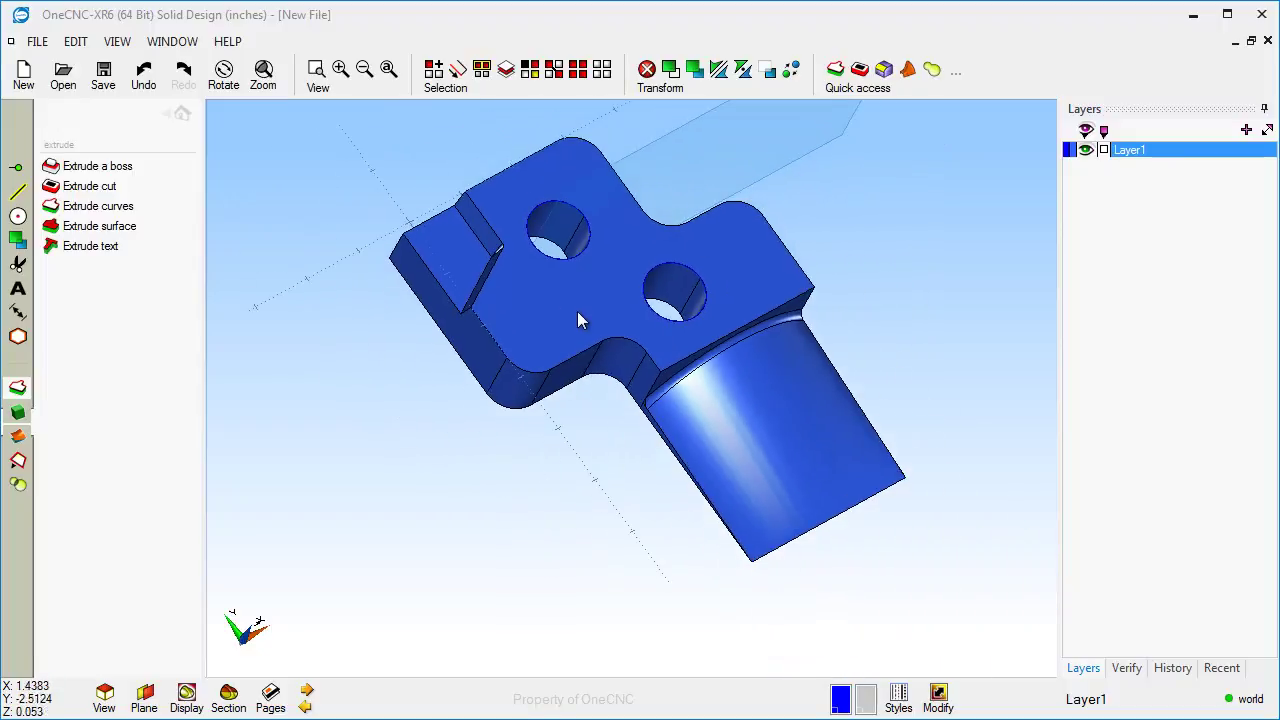
pyautogui.moveTo(583, 317); pyautogui.dragTo(466, 497, button='middle')
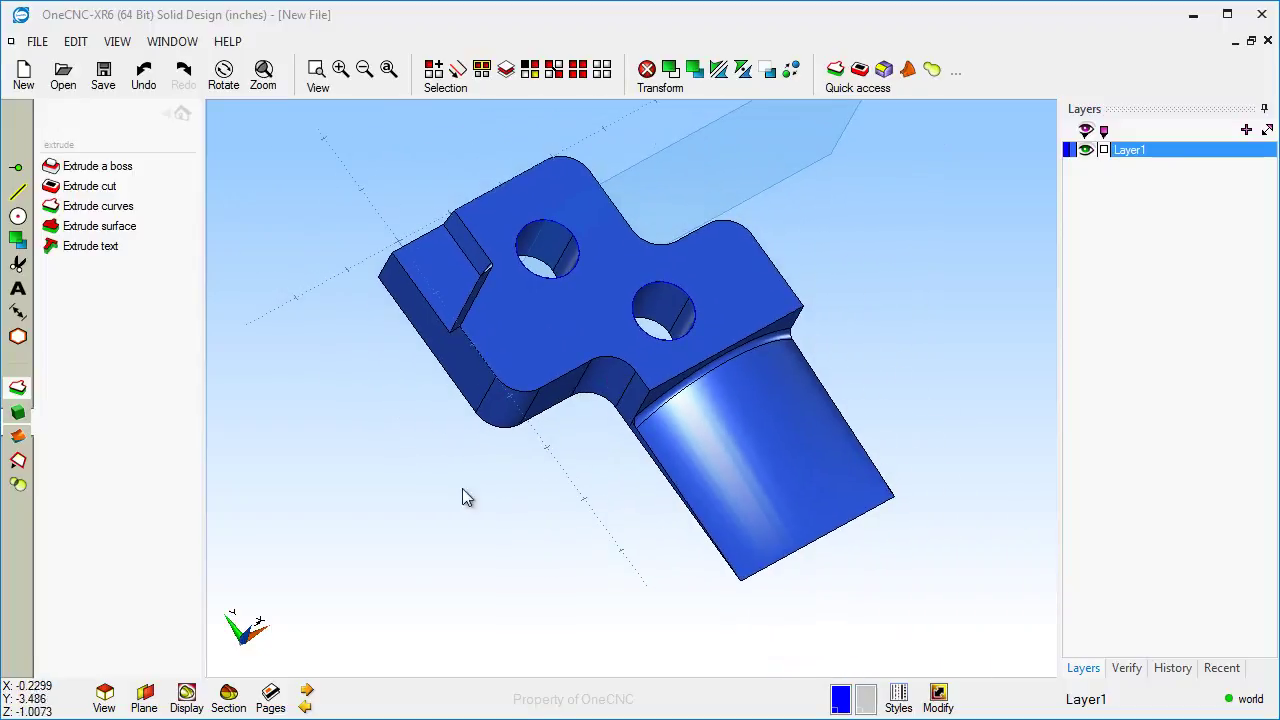
# - Create Section #1 from the construction plane and place it between the lower views
pyautogui.click(309, 688)
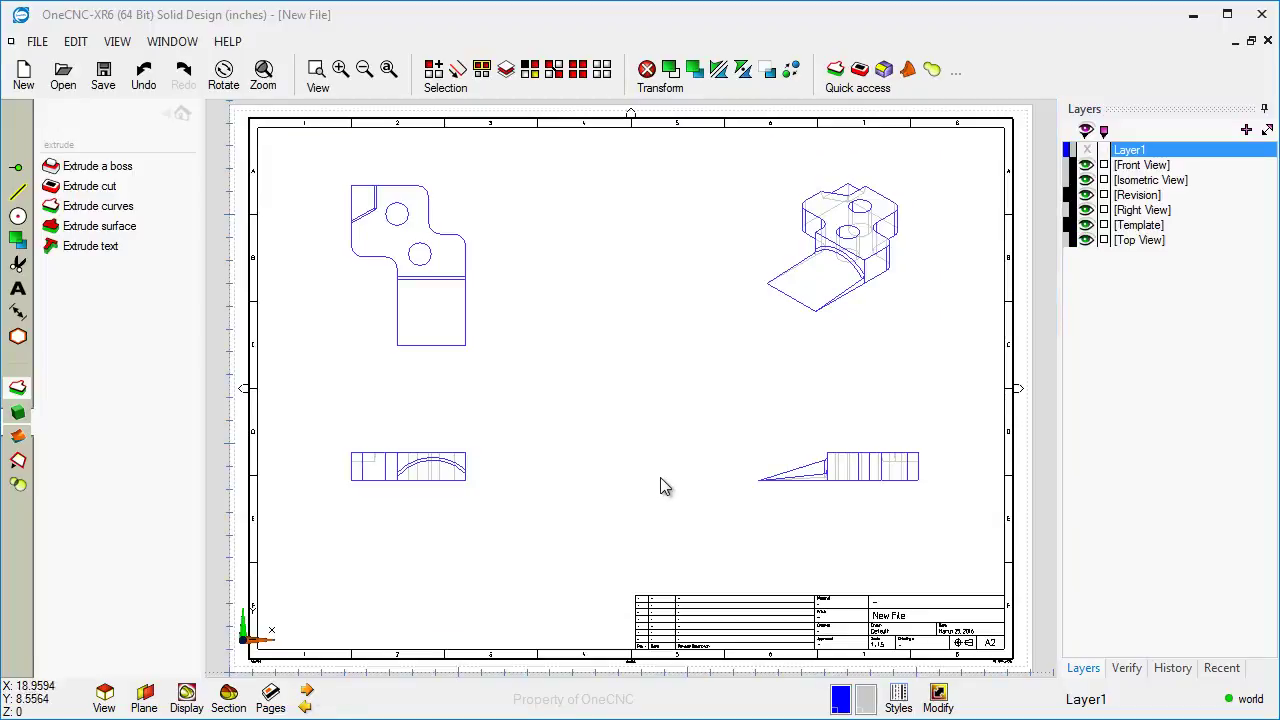
pyautogui.click(271, 700)
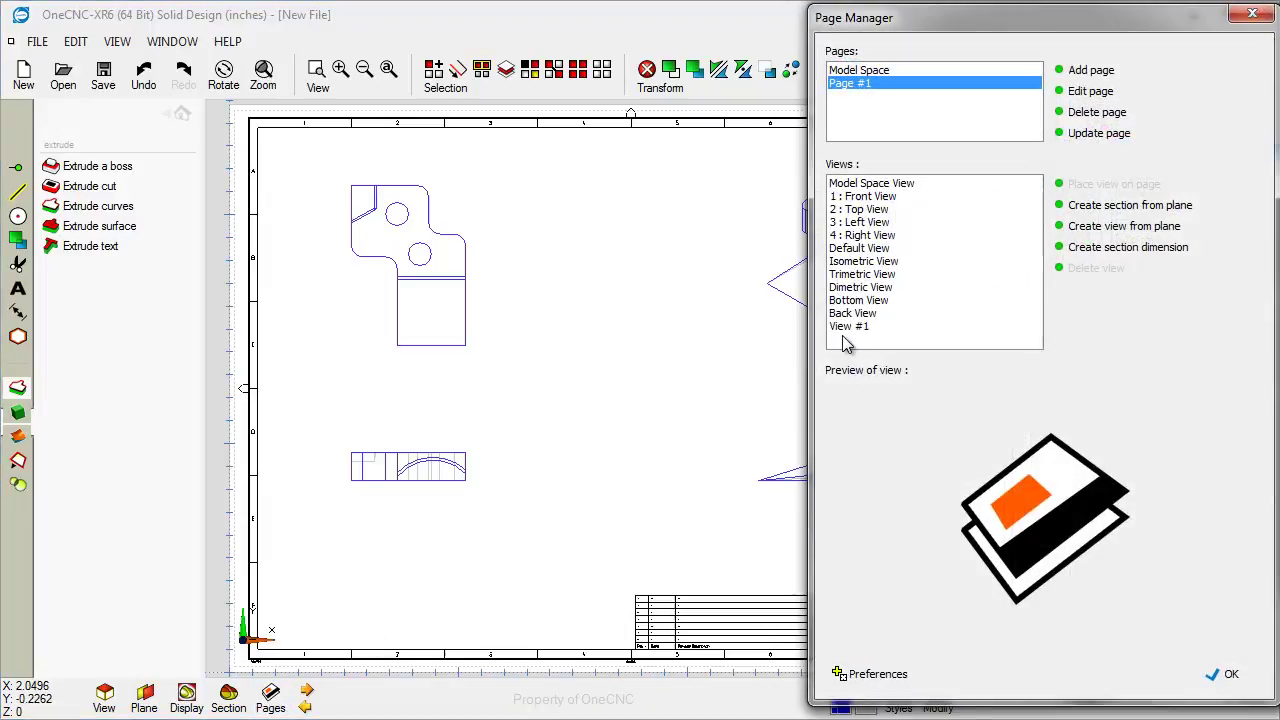
pyautogui.click(1097, 212)
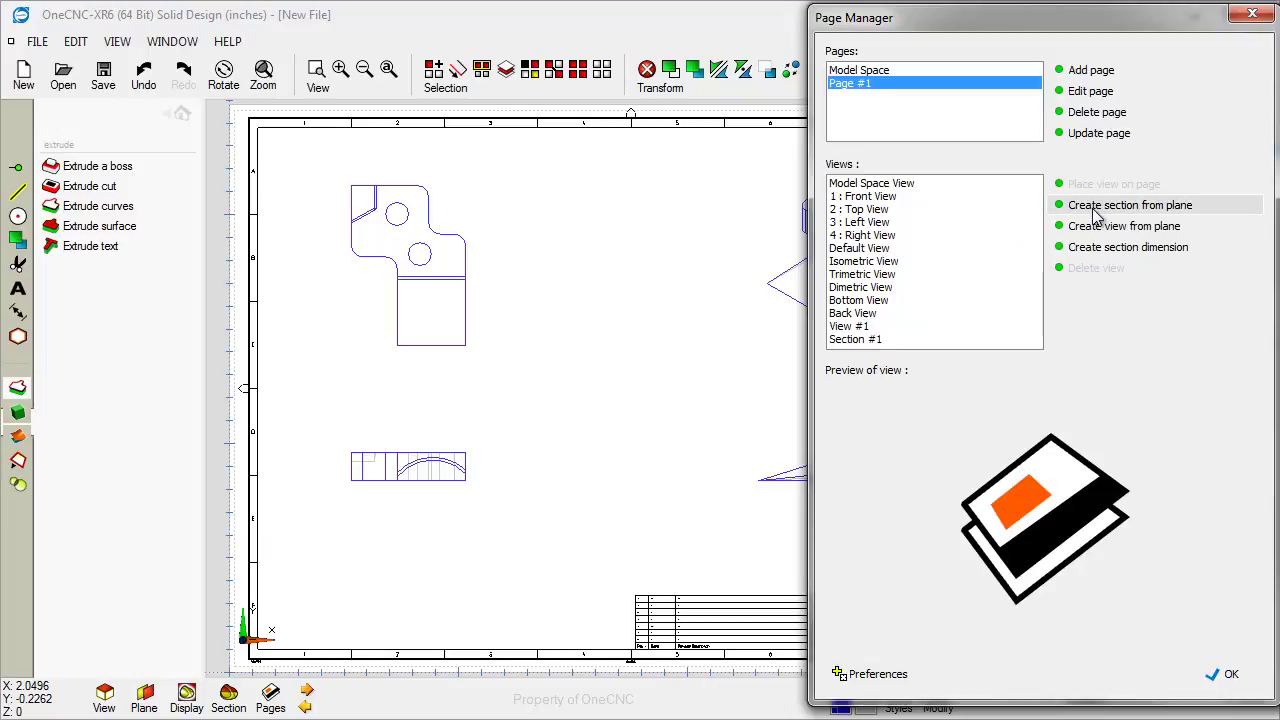
pyautogui.click(856, 340)
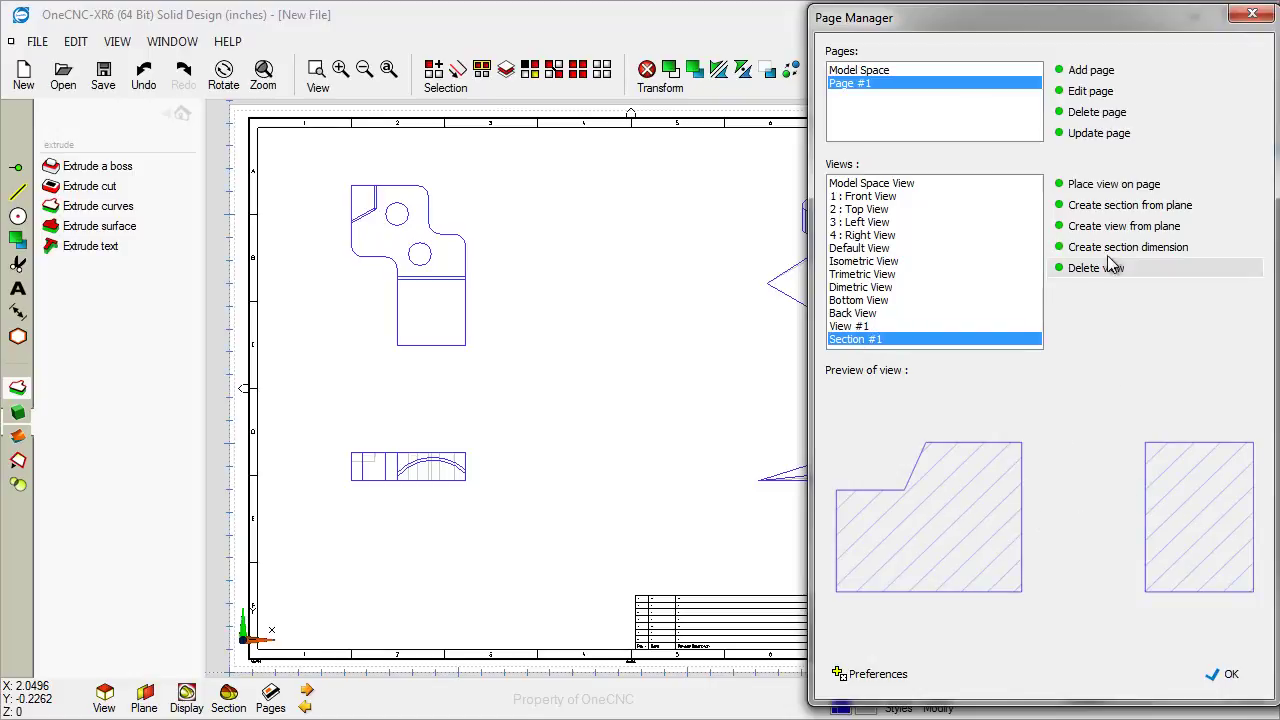
pyautogui.click(1113, 185)
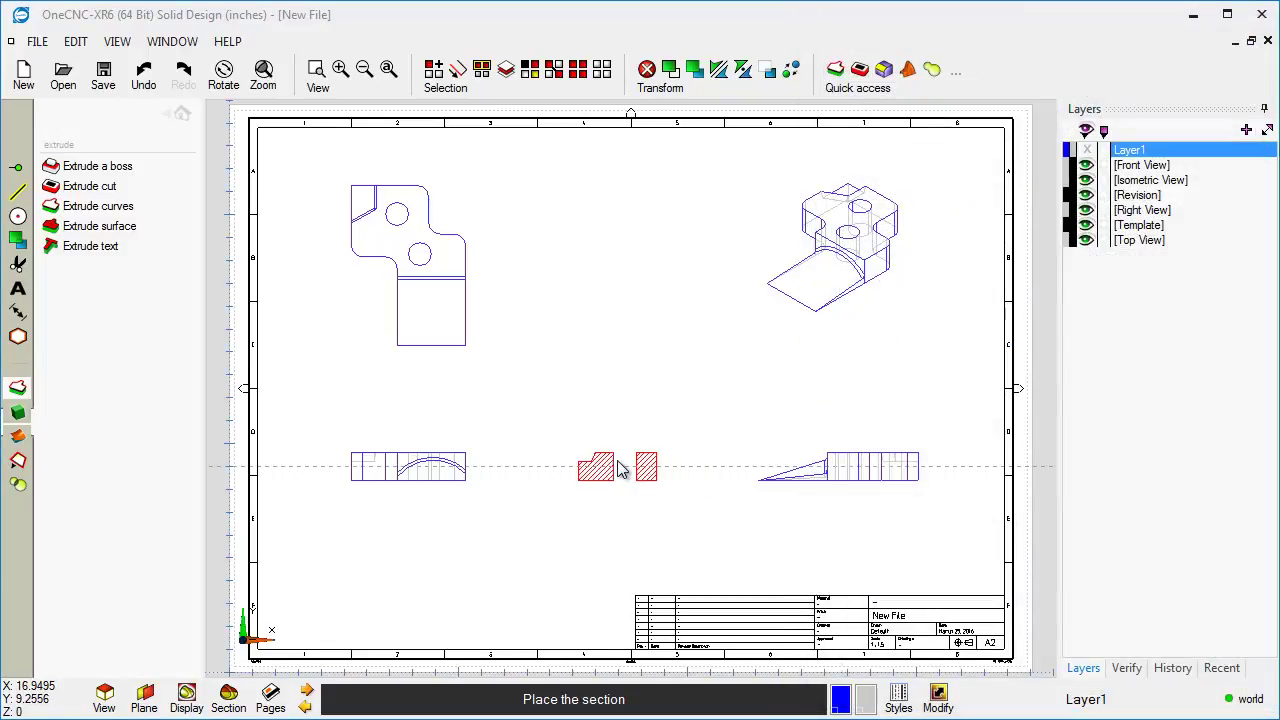
pyautogui.click(619, 469)
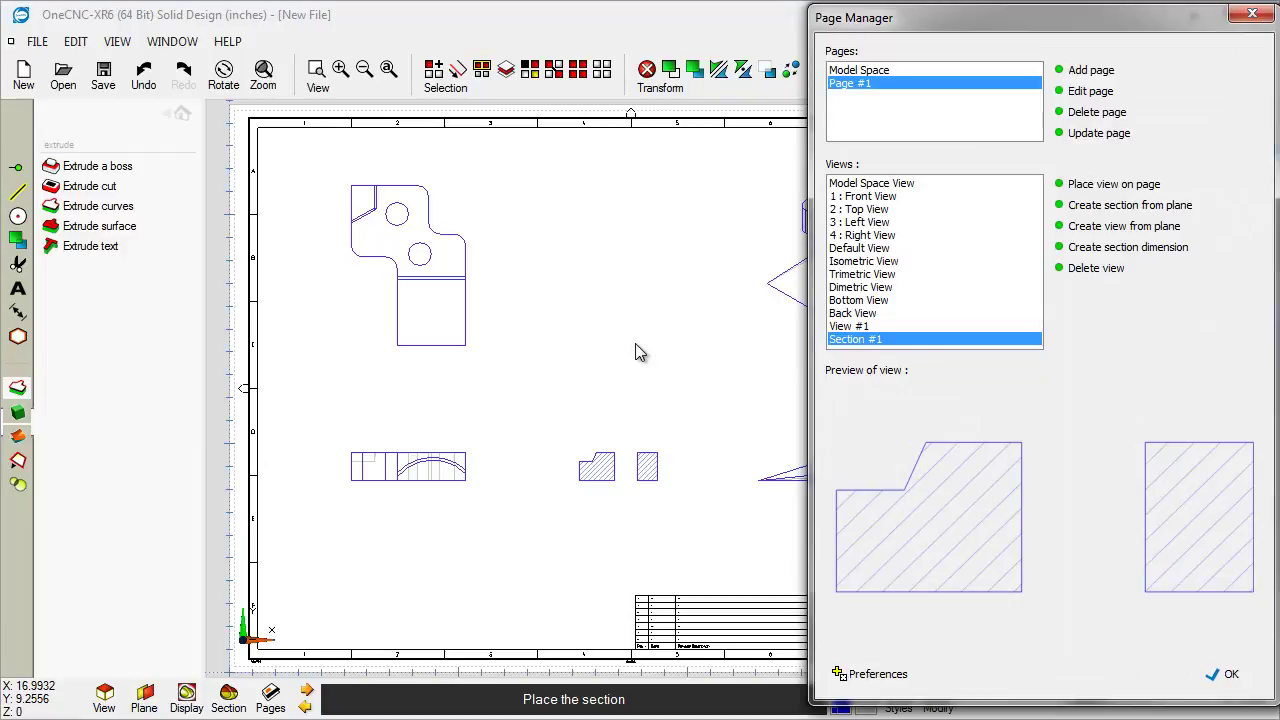
pyautogui.click(1230, 676)
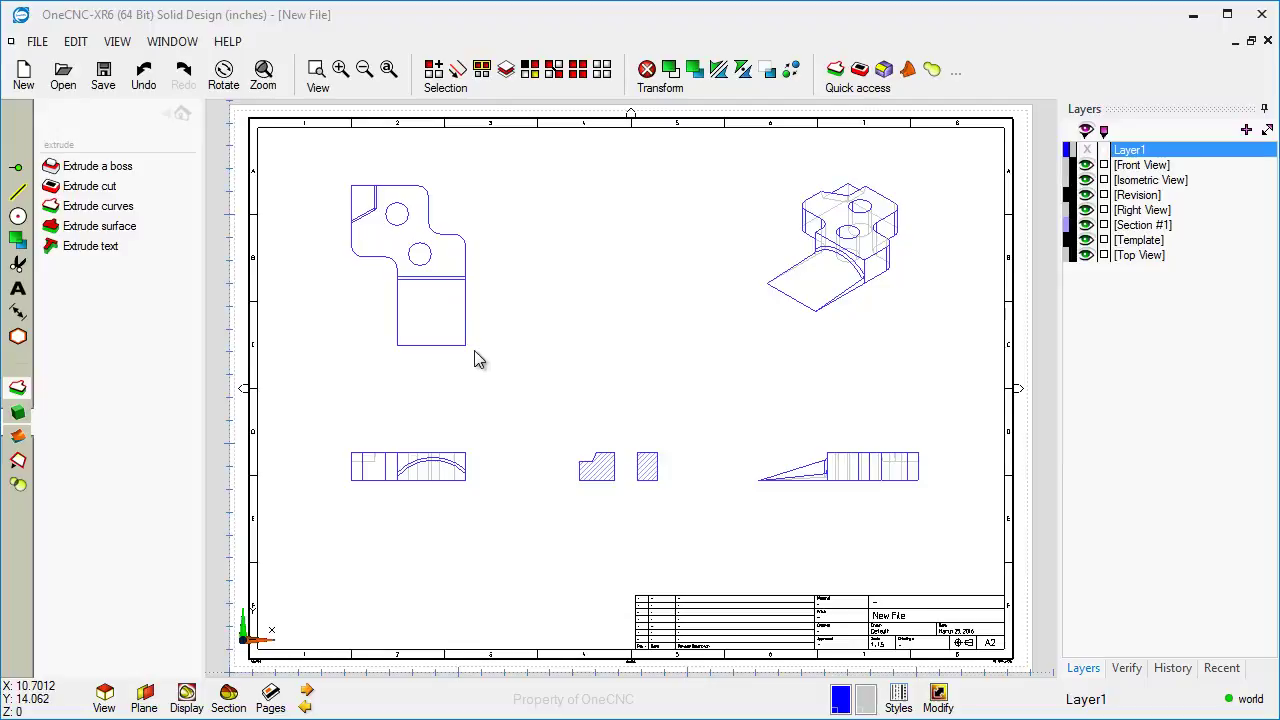
# - In the 3D model, set XY Default Plane as the construction plane
pyautogui.click(306, 707)
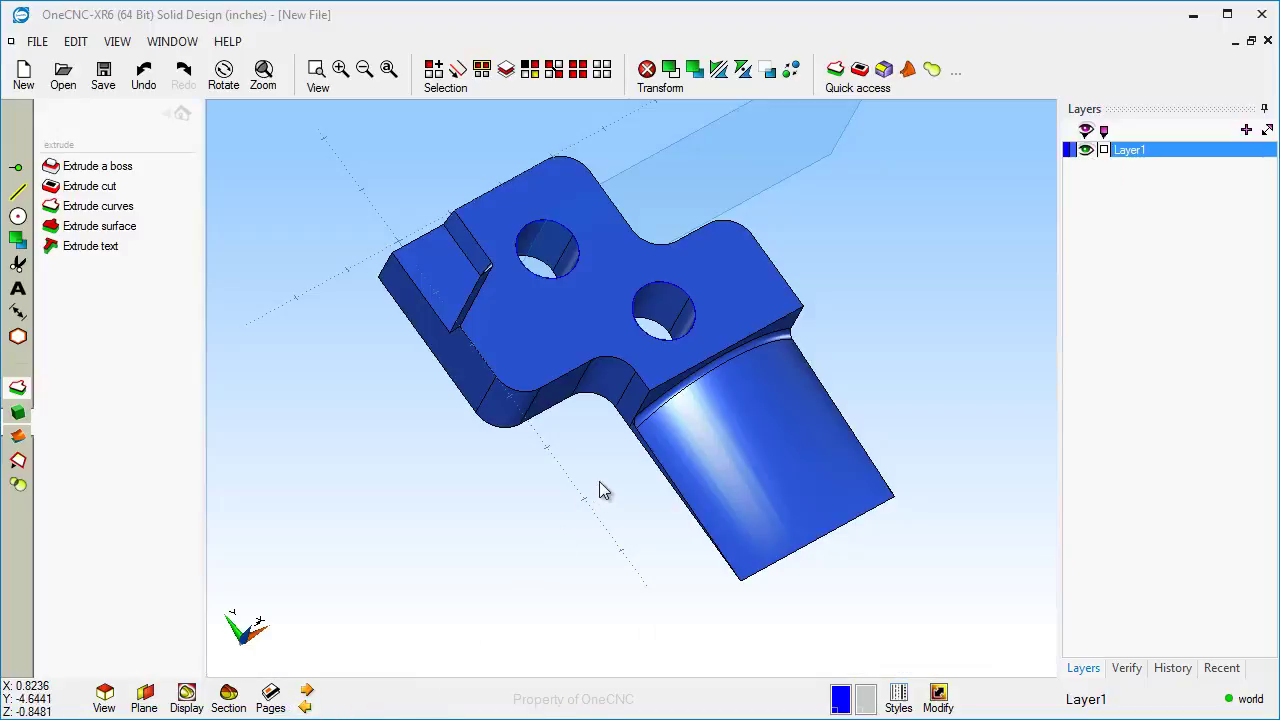
pyautogui.click(144, 697)
pyautogui.click(184, 414)
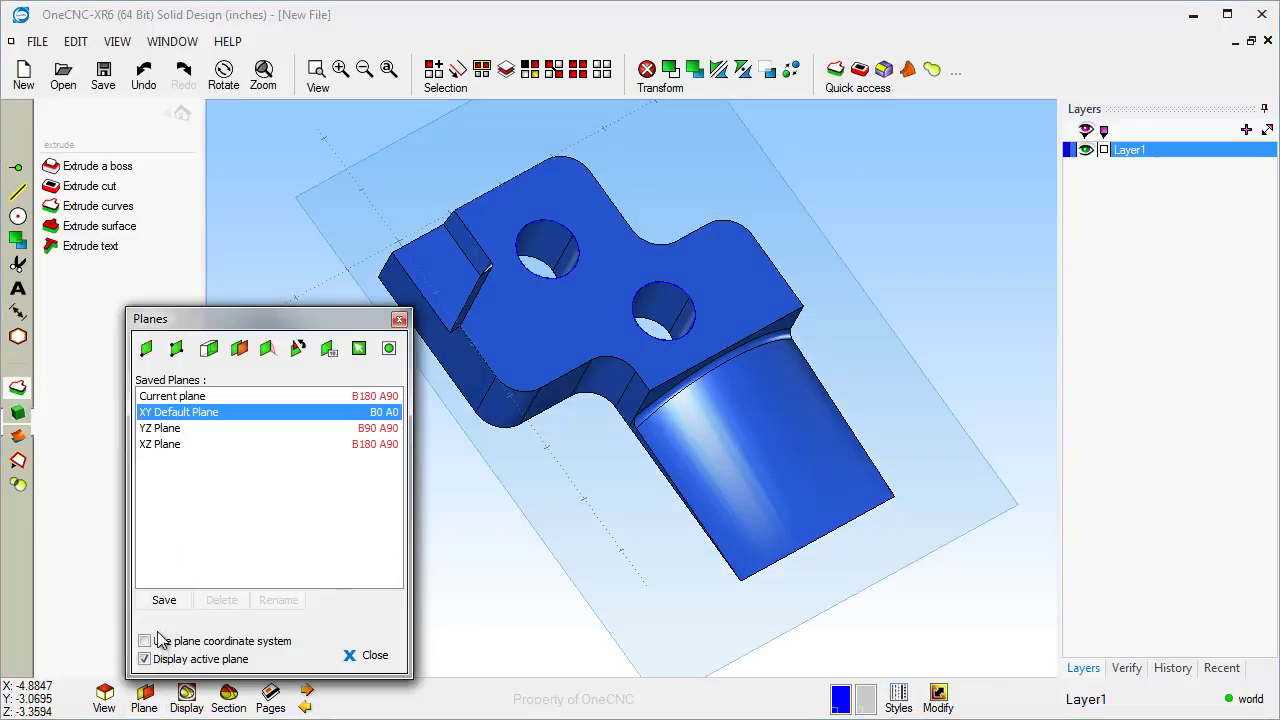
pyautogui.click(372, 656)
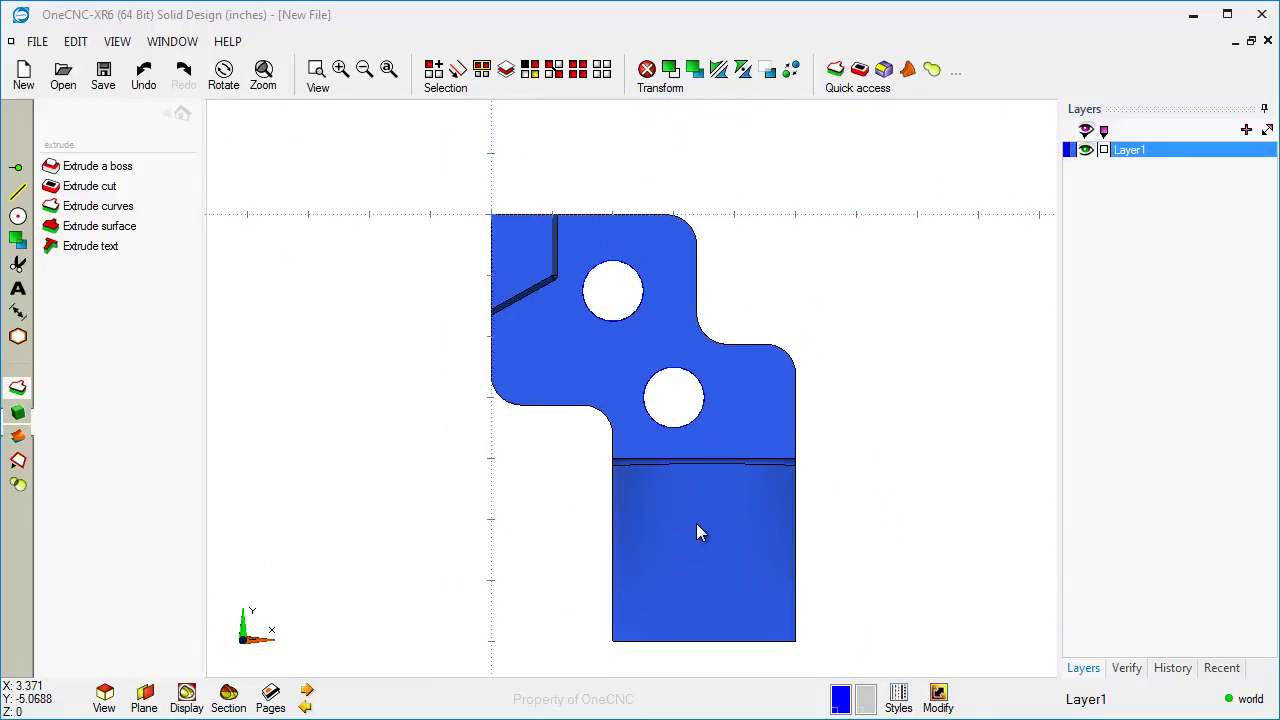
# - Draw a closed five-line profile overlapping the part's lower end
pyautogui.click(18, 192)
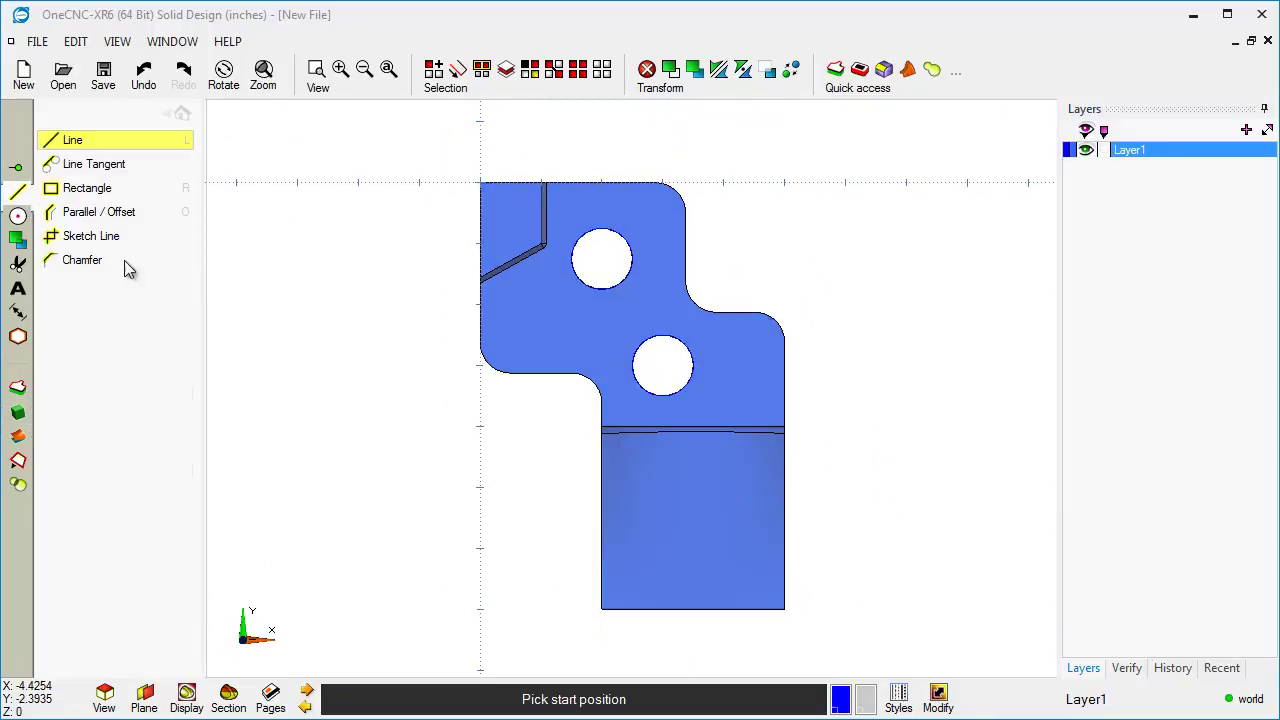
pyautogui.click(842, 487)
pyautogui.click(720, 487)
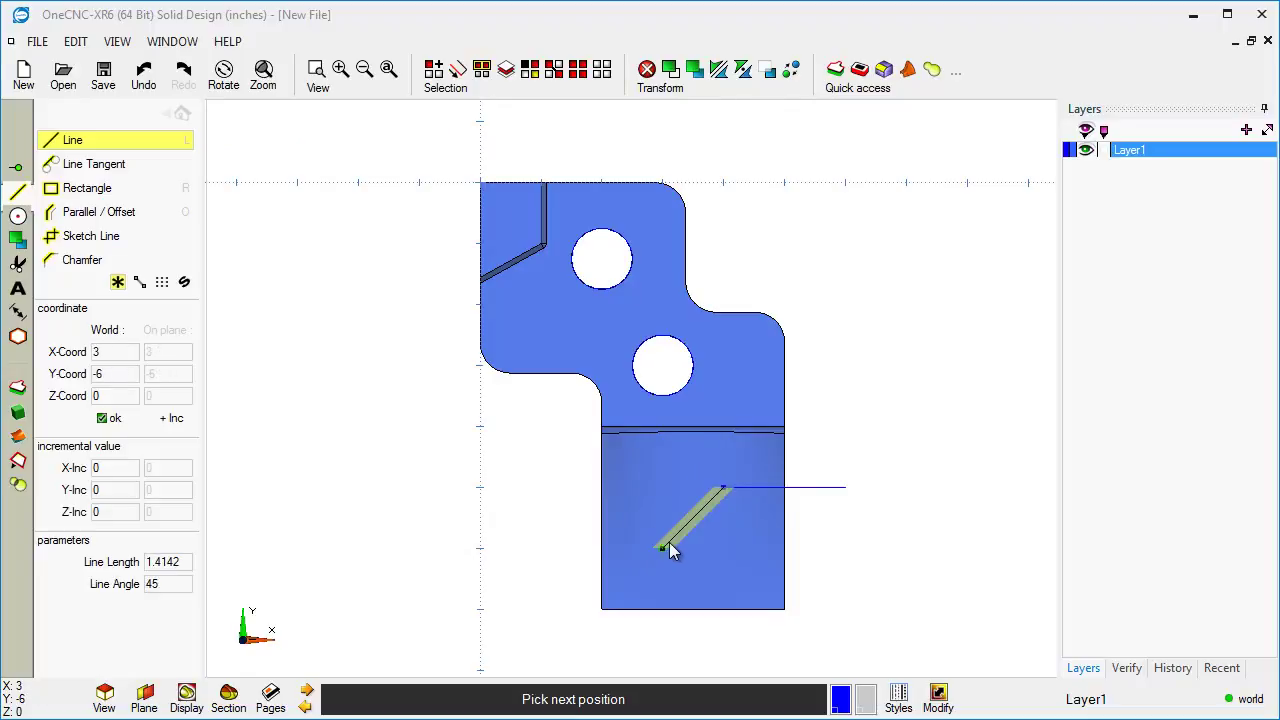
pyautogui.click(662, 548)
pyautogui.click(662, 638)
pyautogui.click(845, 638)
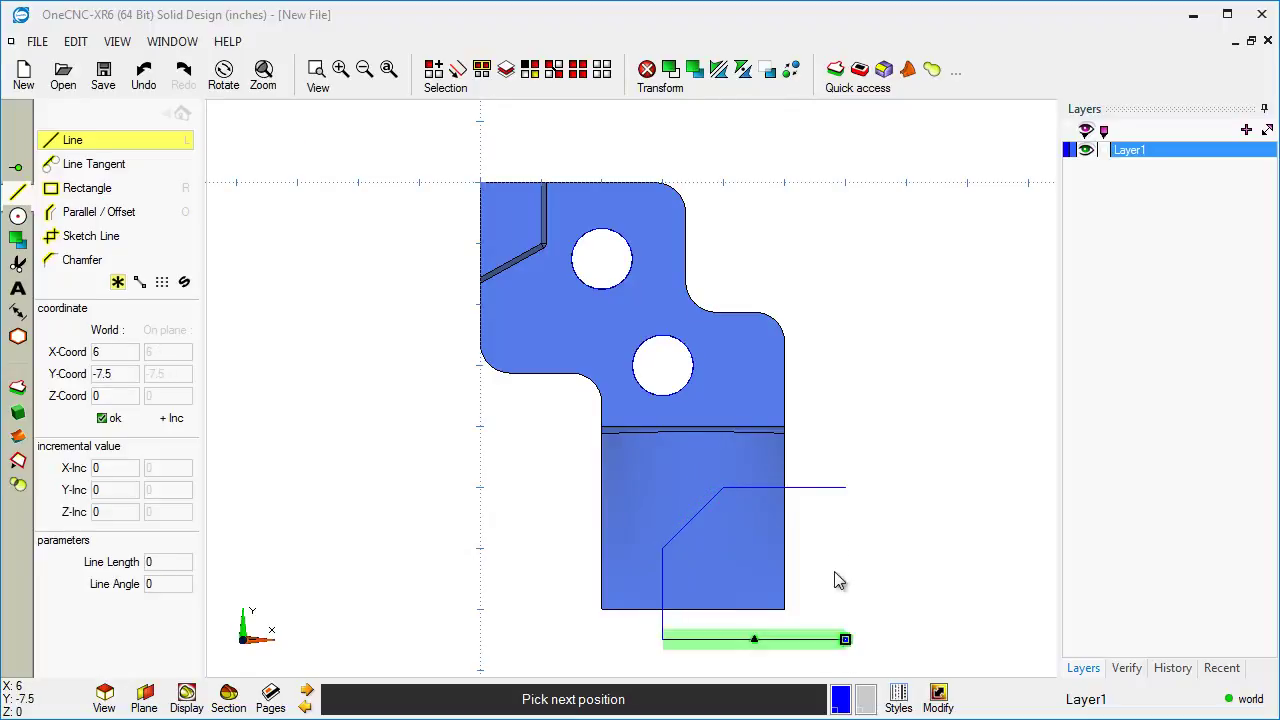
pyautogui.click(845, 487)
pyautogui.moveTo(851, 508); pyautogui.dragTo(914, 320, button='middle')
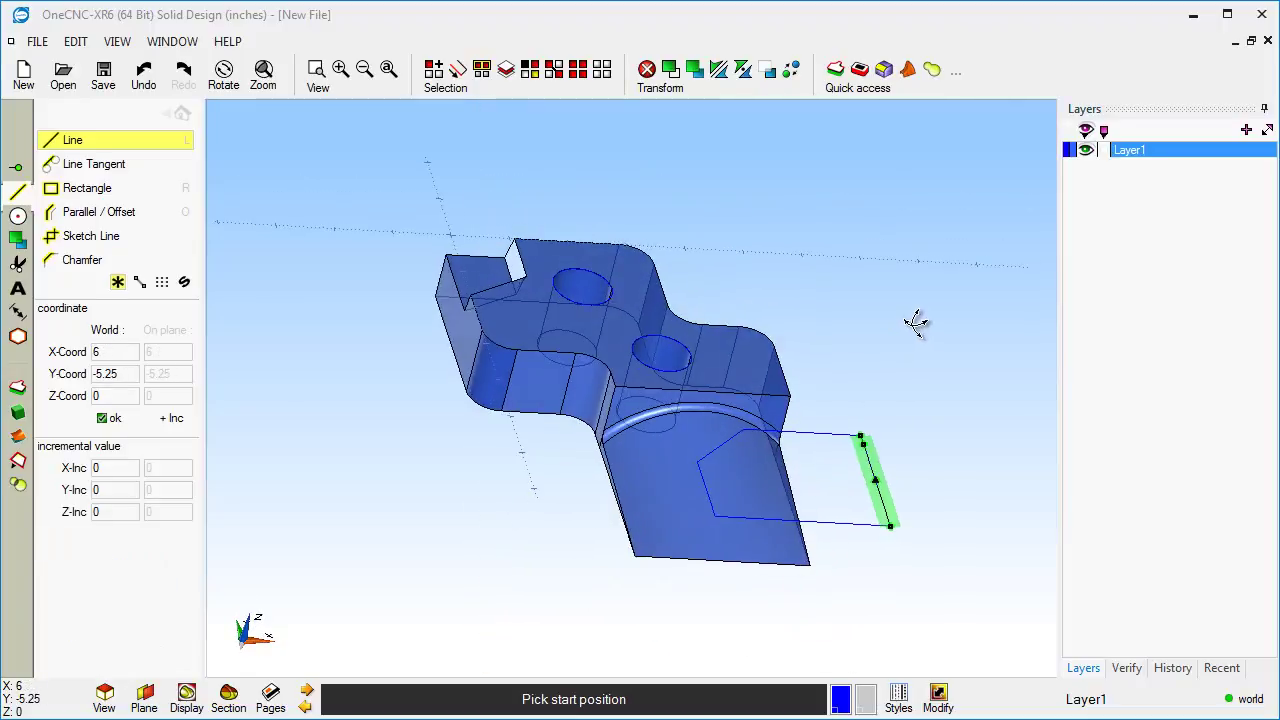
# - Extrude-cut the closed profile into the part's lower end at depth -2.25
pyautogui.click(17, 388)
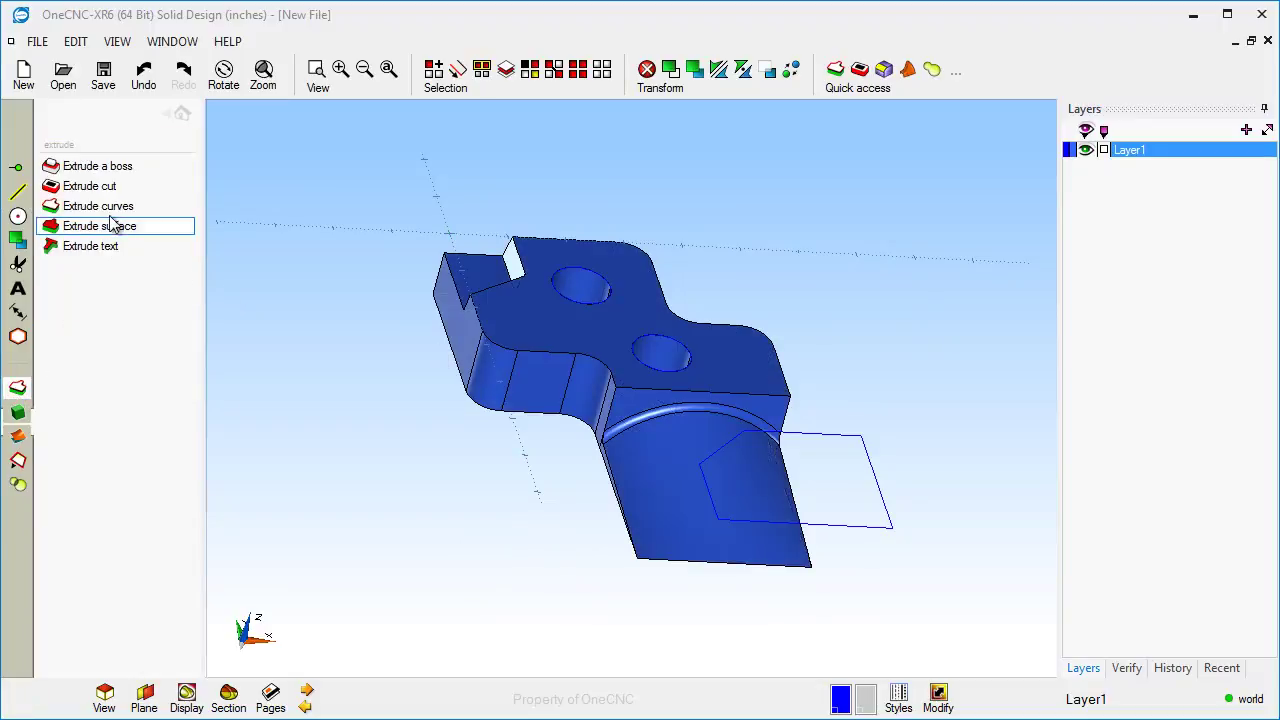
pyautogui.click(110, 186)
pyautogui.click(833, 538)
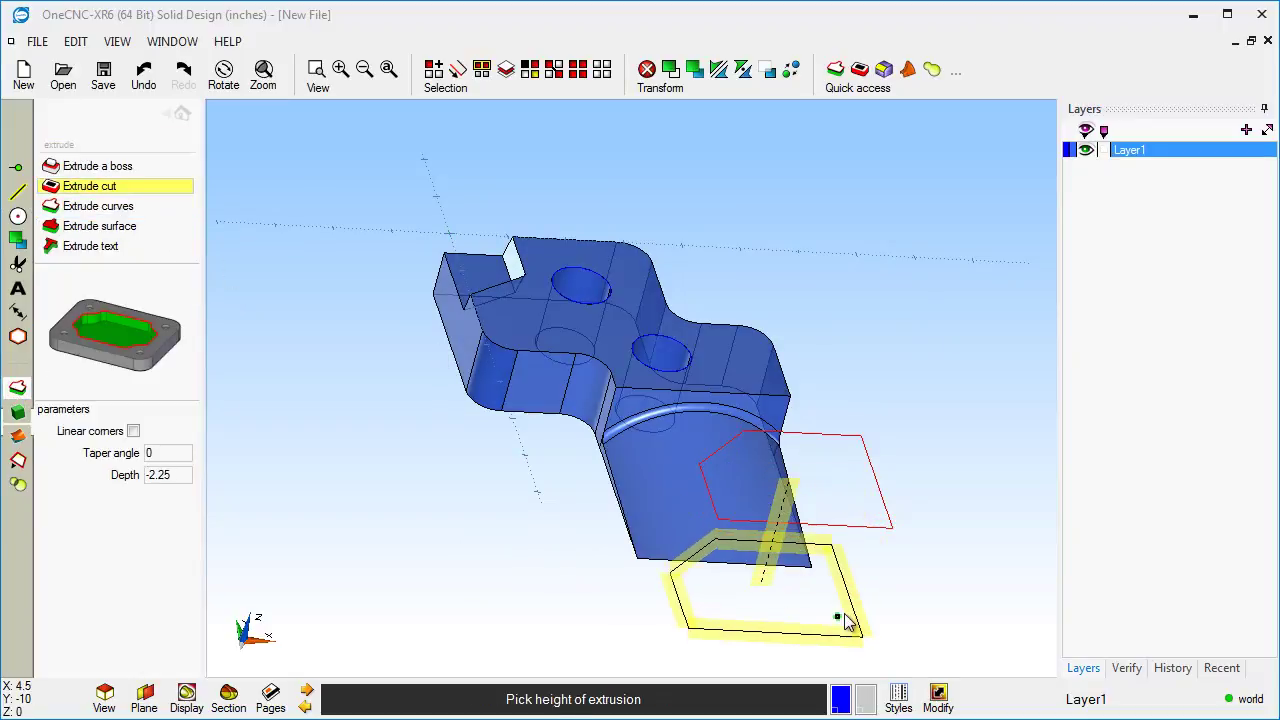
pyautogui.click(858, 592)
pyautogui.press('Escape')
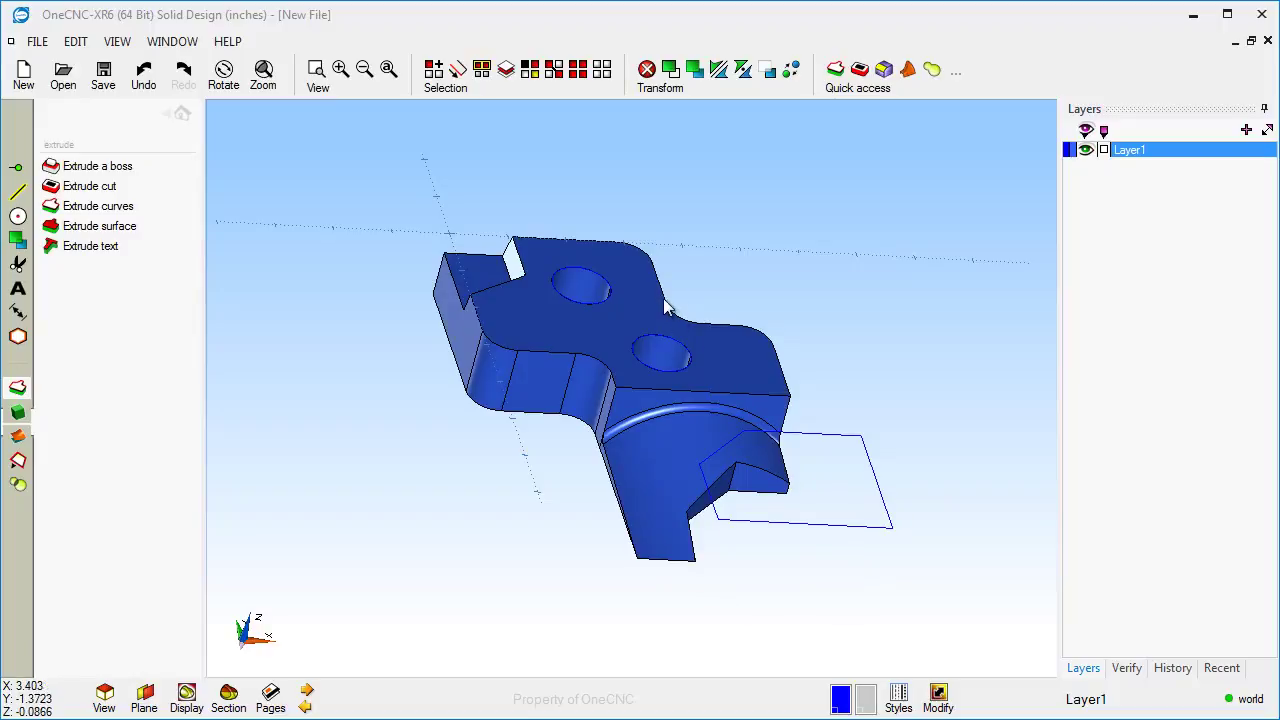
# - Select the dark blue leftover profile lines by colour and delete them
pyautogui.click(739, 355)
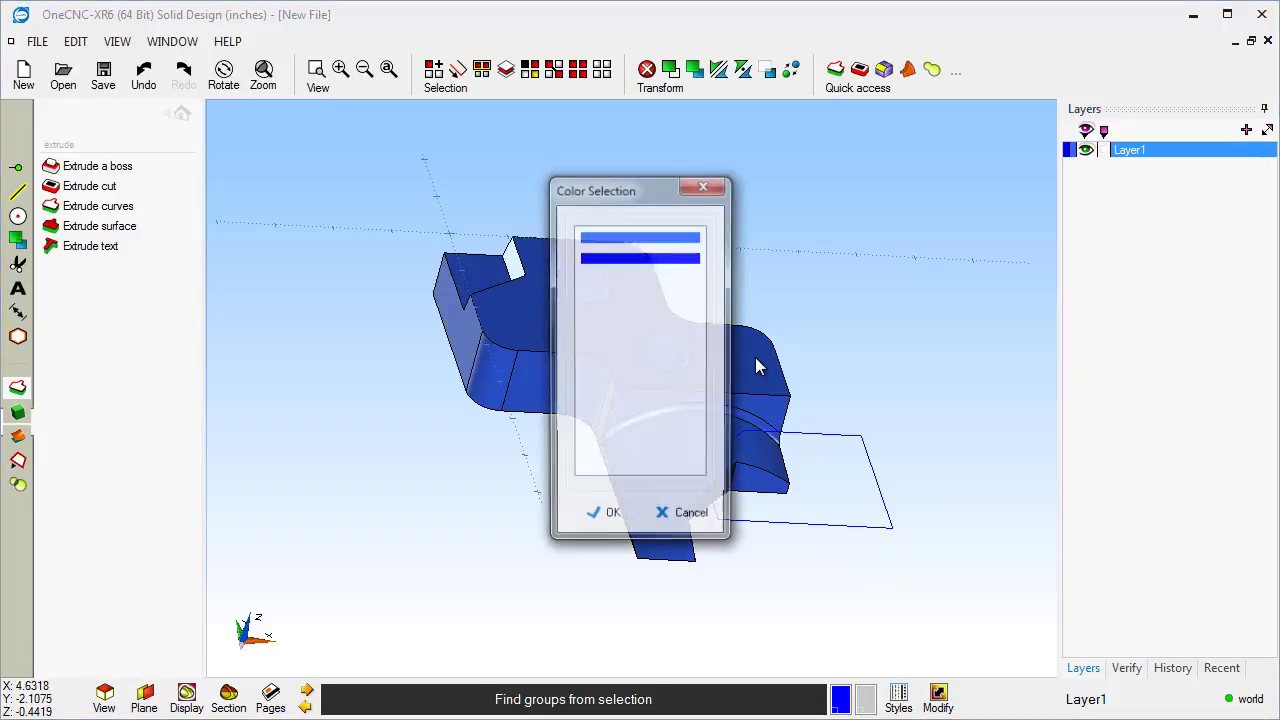
pyautogui.click(657, 260)
pyautogui.click(604, 518)
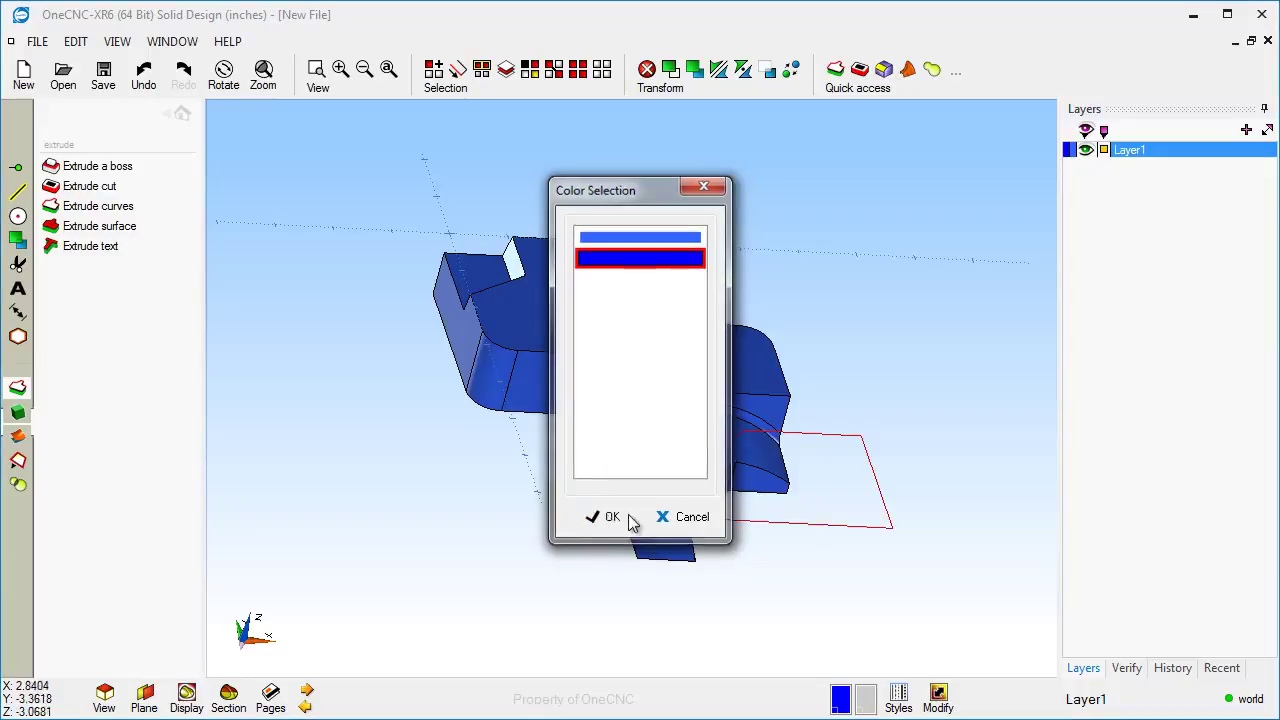
pyautogui.click(862, 600)
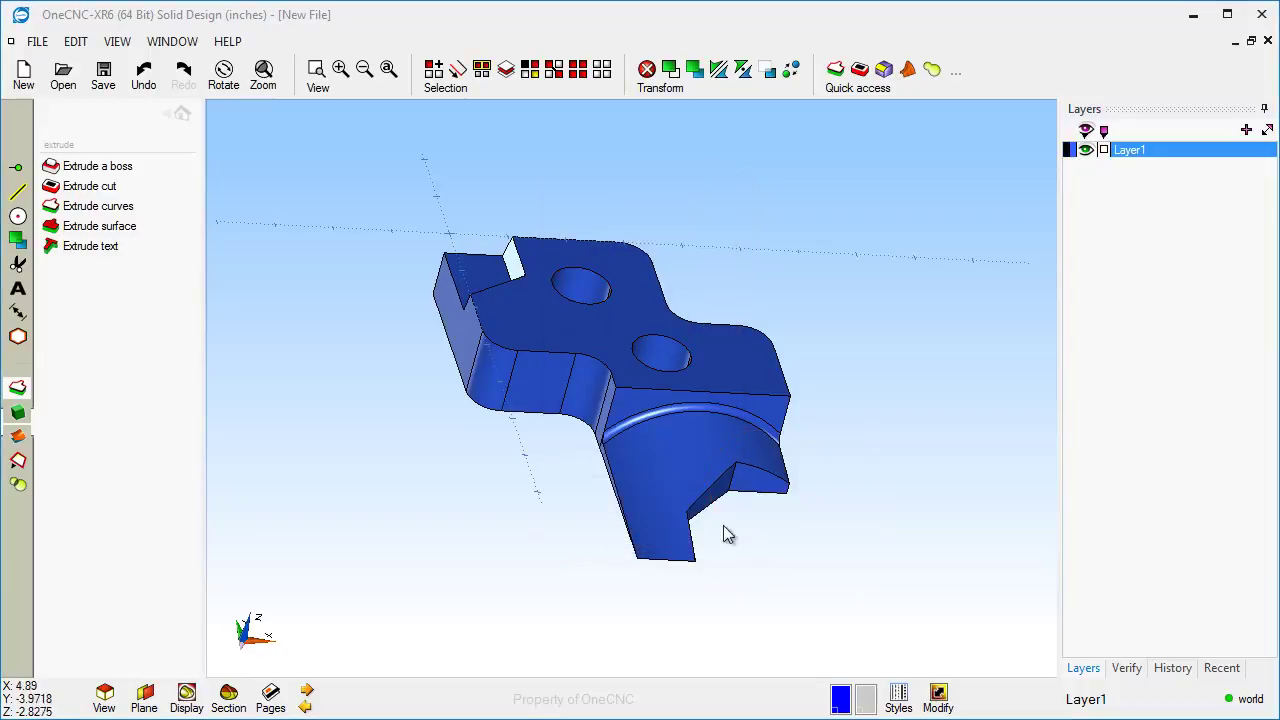
pyautogui.moveTo(723, 531)
pyautogui.mouseDown(button='middle')
pyautogui.moveTo(789, 577)
pyautogui.moveTo(726, 546)
pyautogui.mouseUp(button='middle')
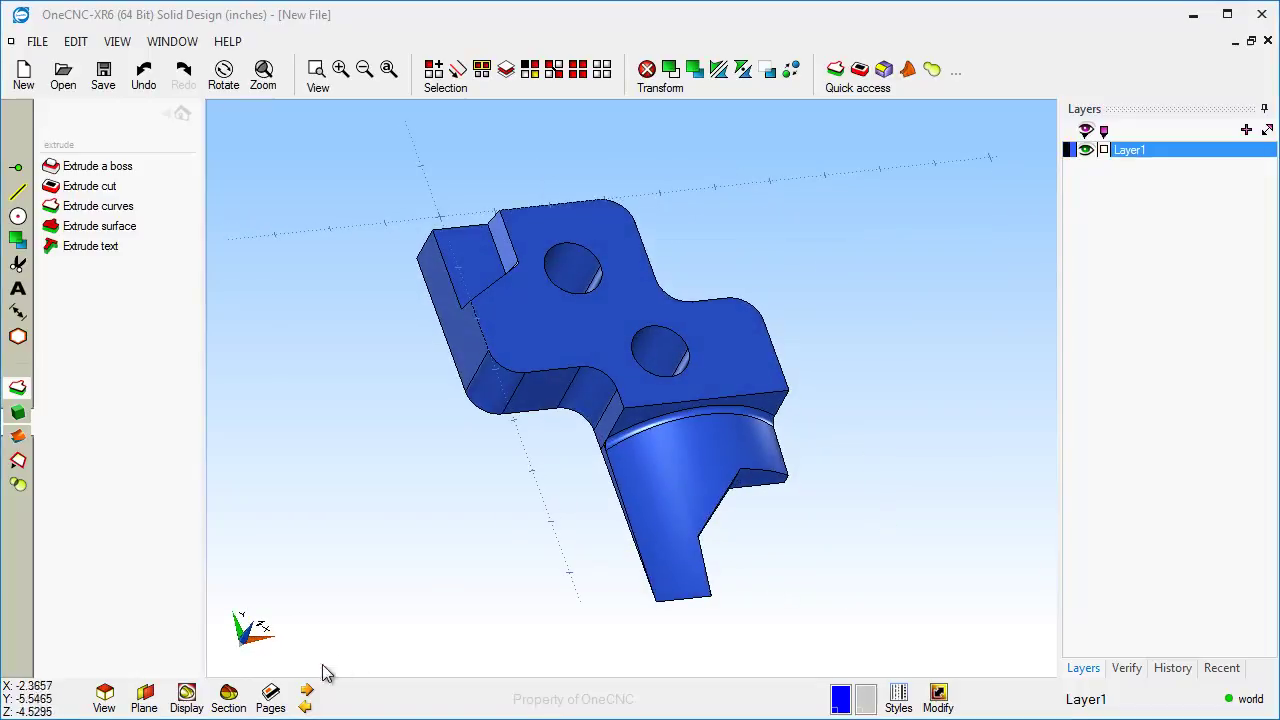
# - Run Update page on the A2 sheet so its views show the angled notch
pyautogui.click(305, 705)
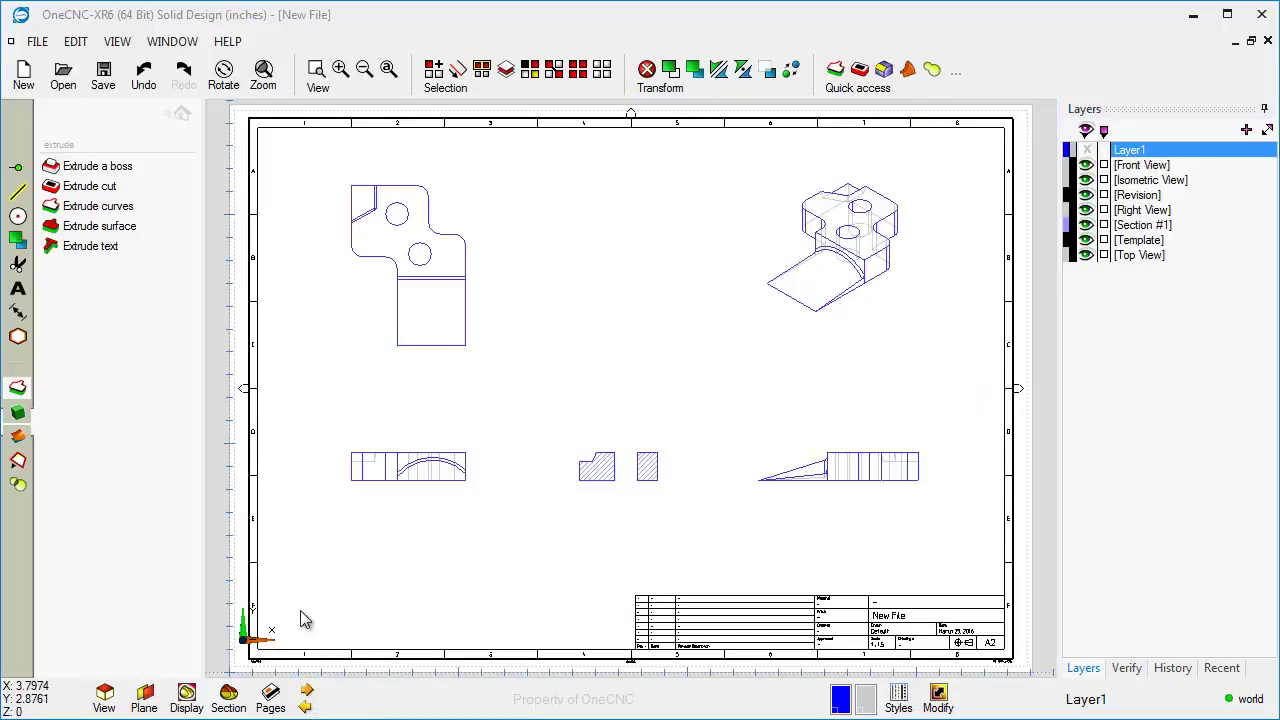
pyautogui.click(270, 697)
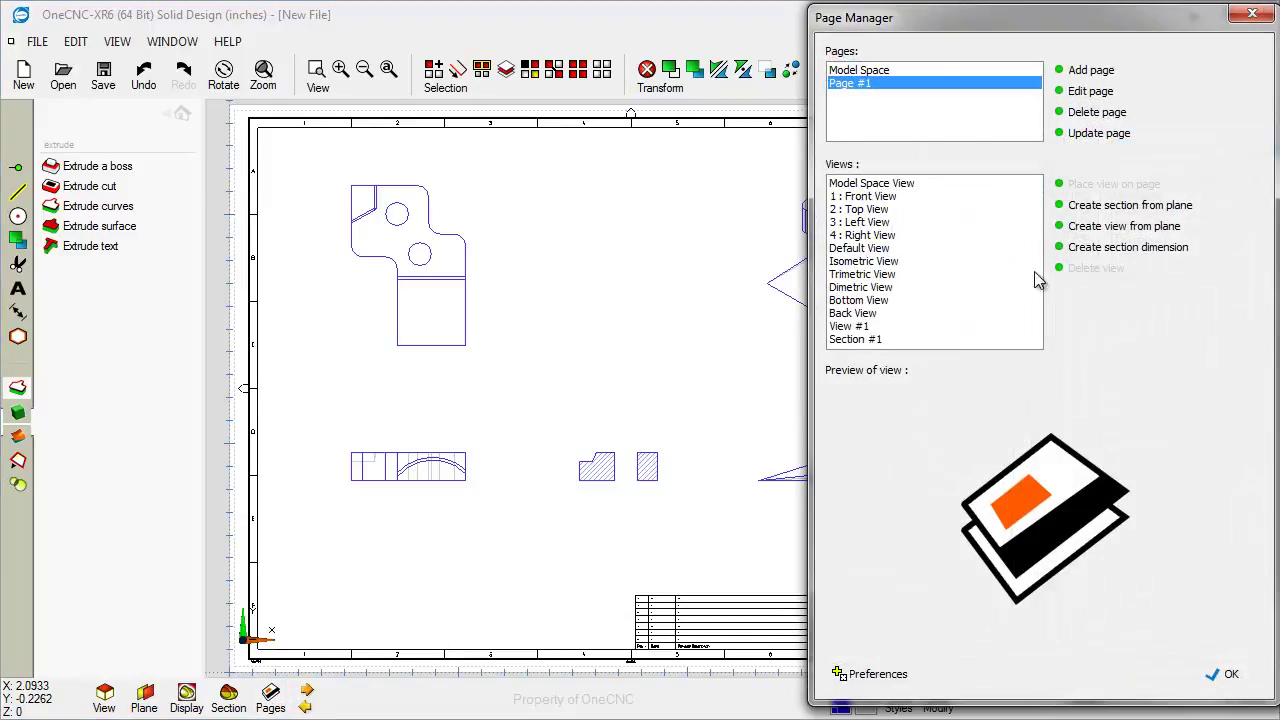
pyautogui.click(1099, 134)
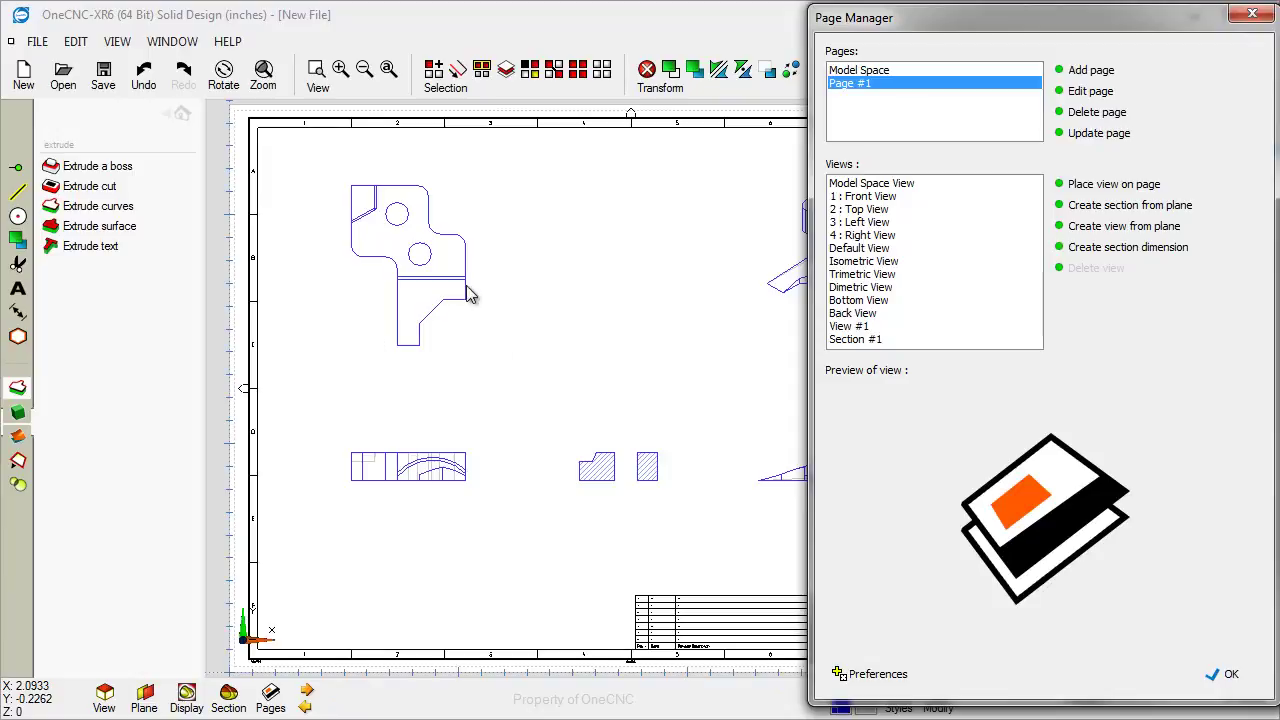
pyautogui.click(1230, 677)
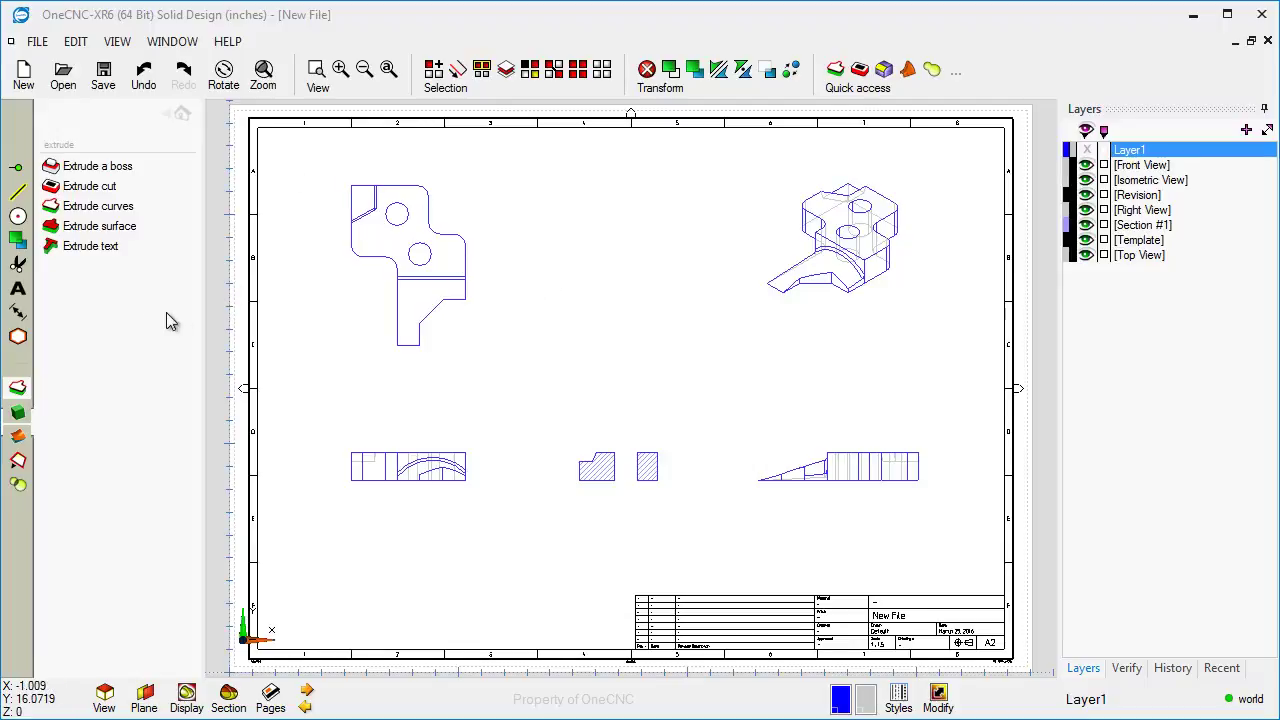
# - Add vertical dimensions: 2.875 beside the top view and 1.250 beside the front view
pyautogui.click(19, 312)
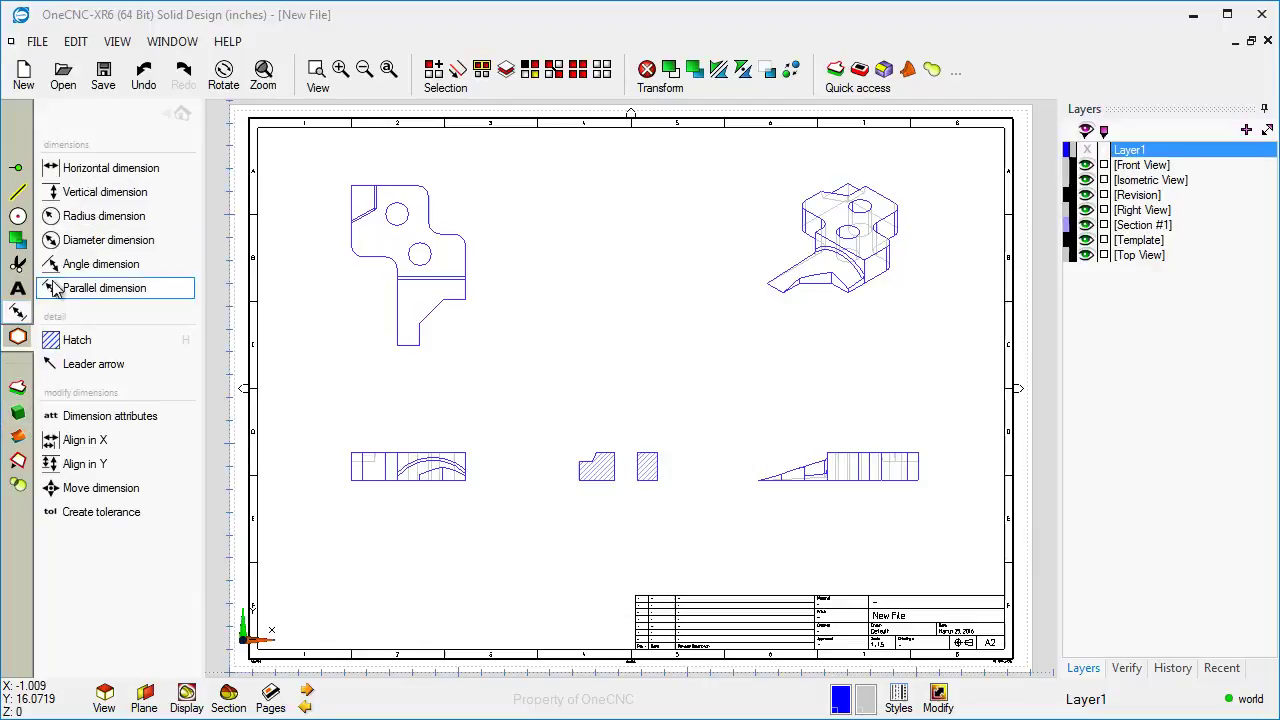
pyautogui.click(97, 198)
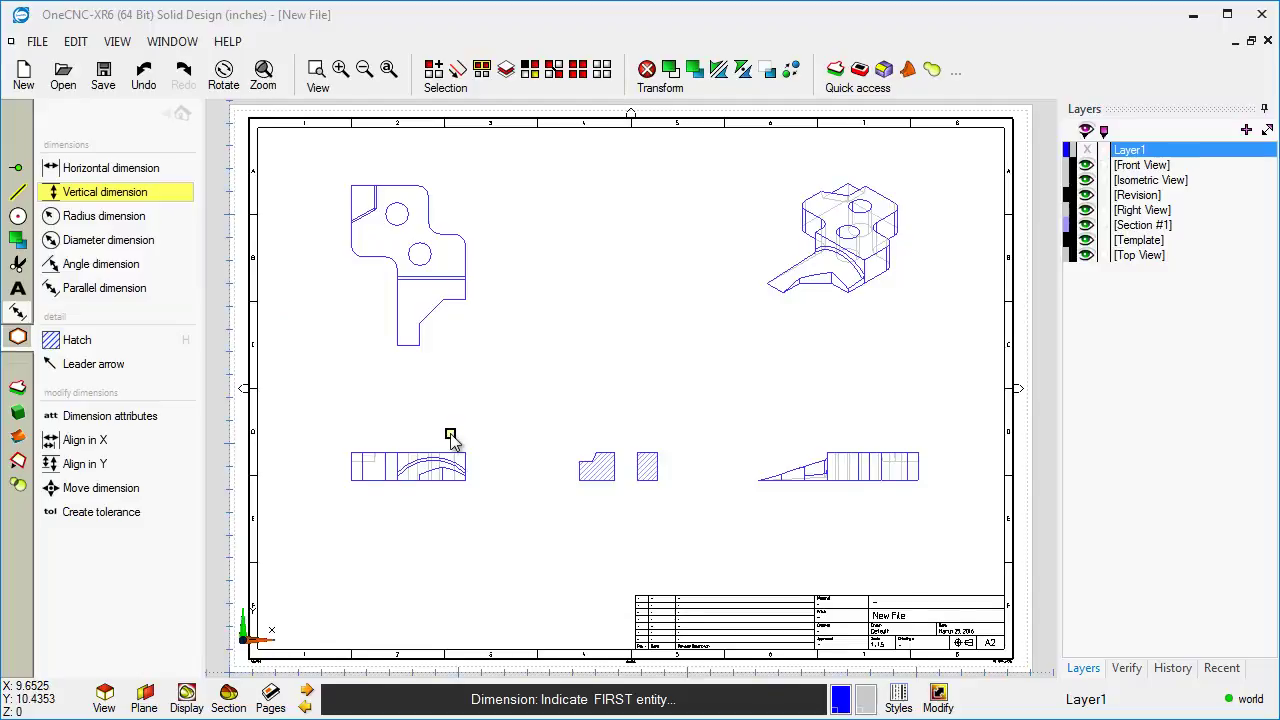
pyautogui.scroll(3, 450, 430)
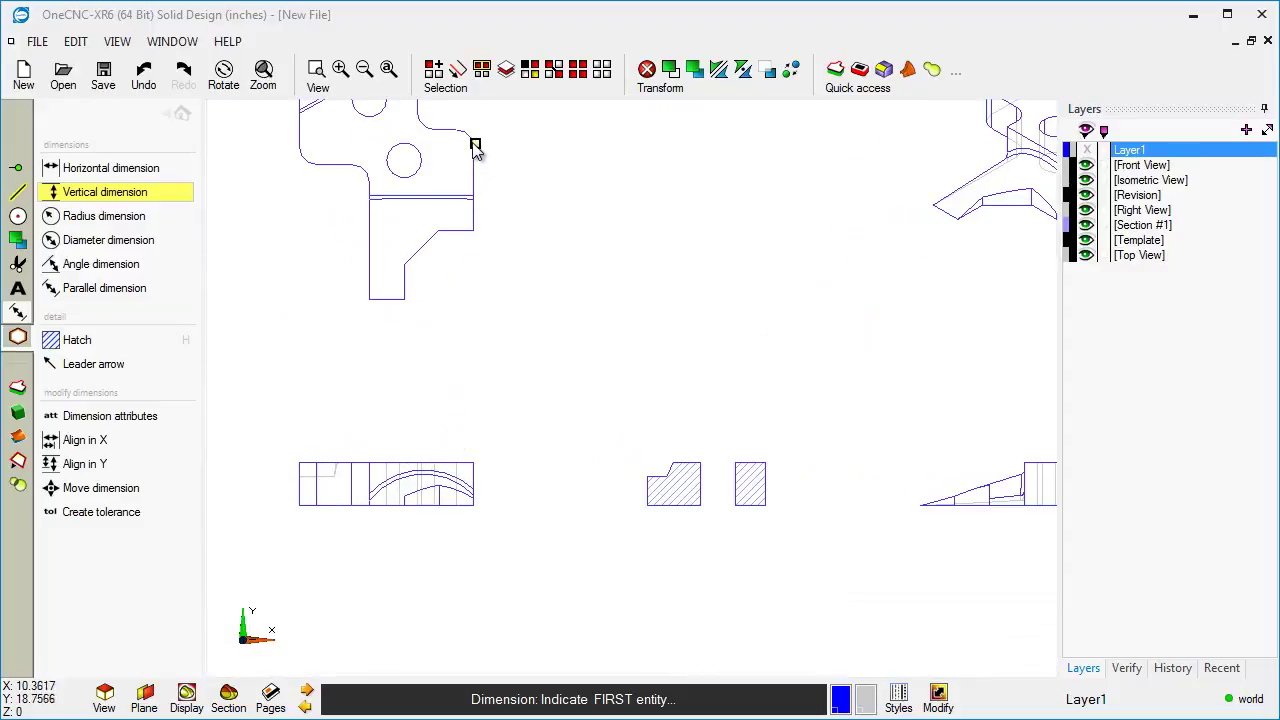
pyautogui.click(474, 146)
pyautogui.click(471, 231)
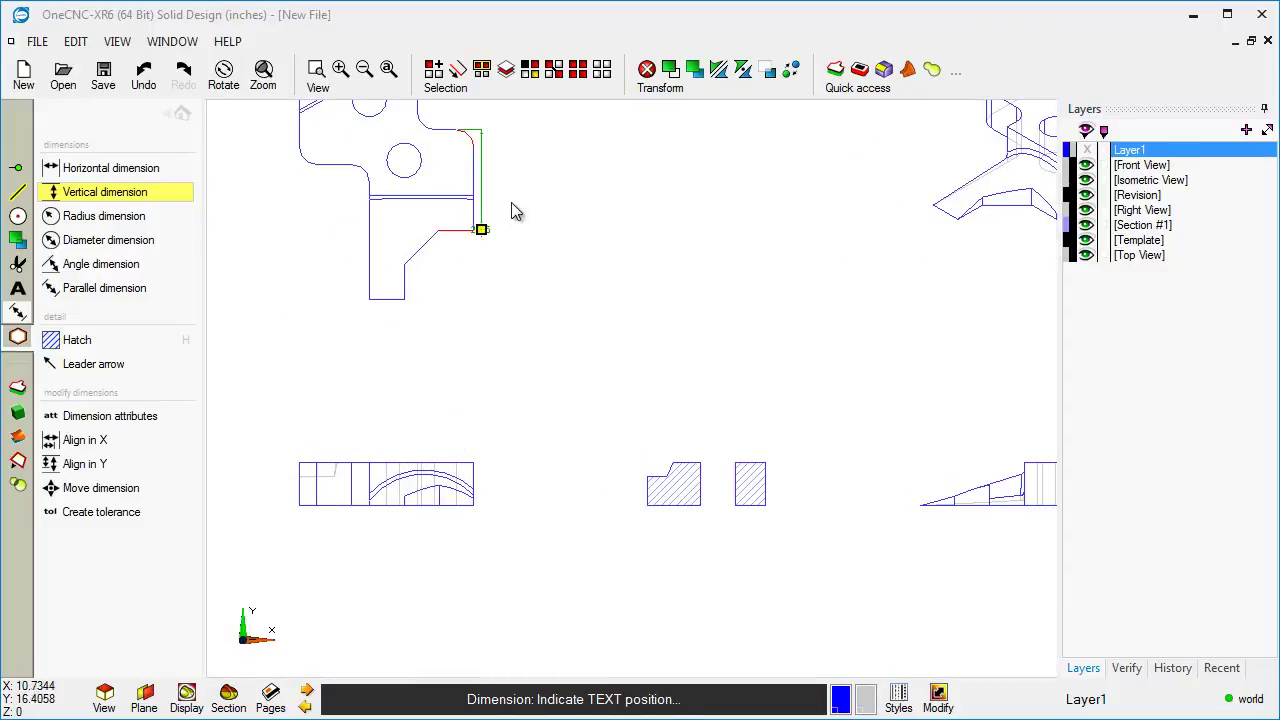
pyautogui.click(501, 186)
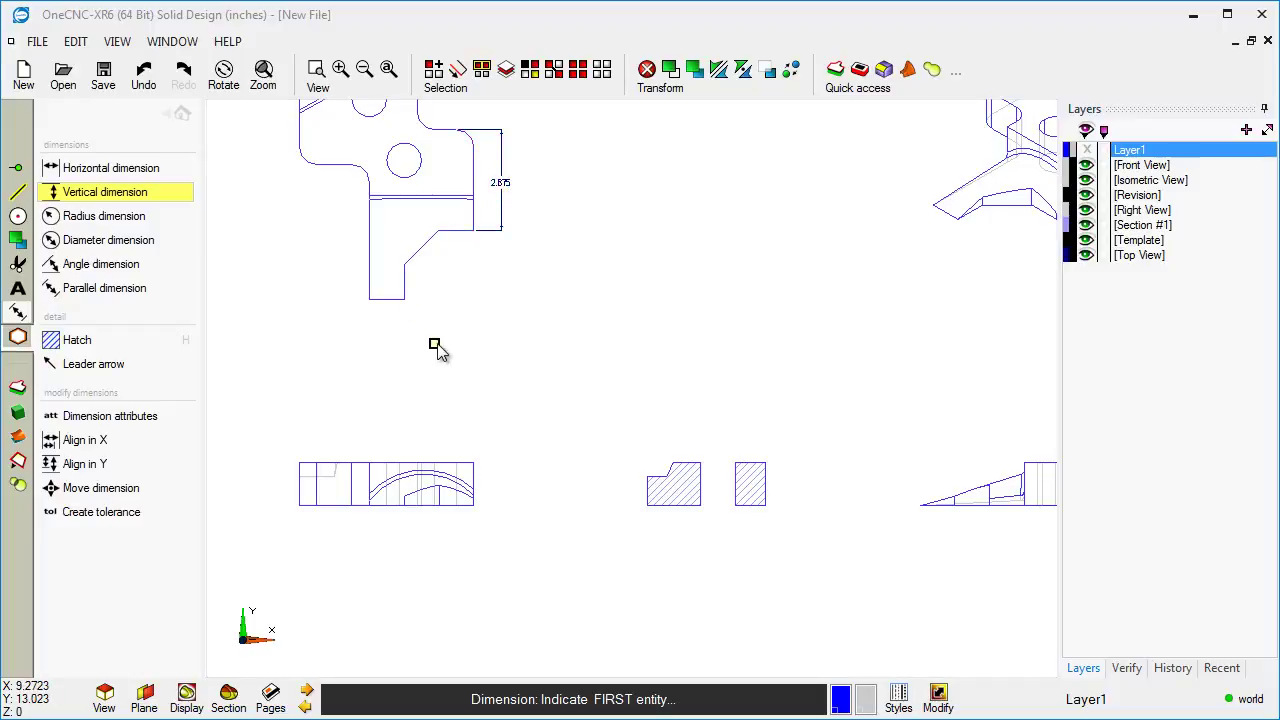
pyautogui.click(476, 466)
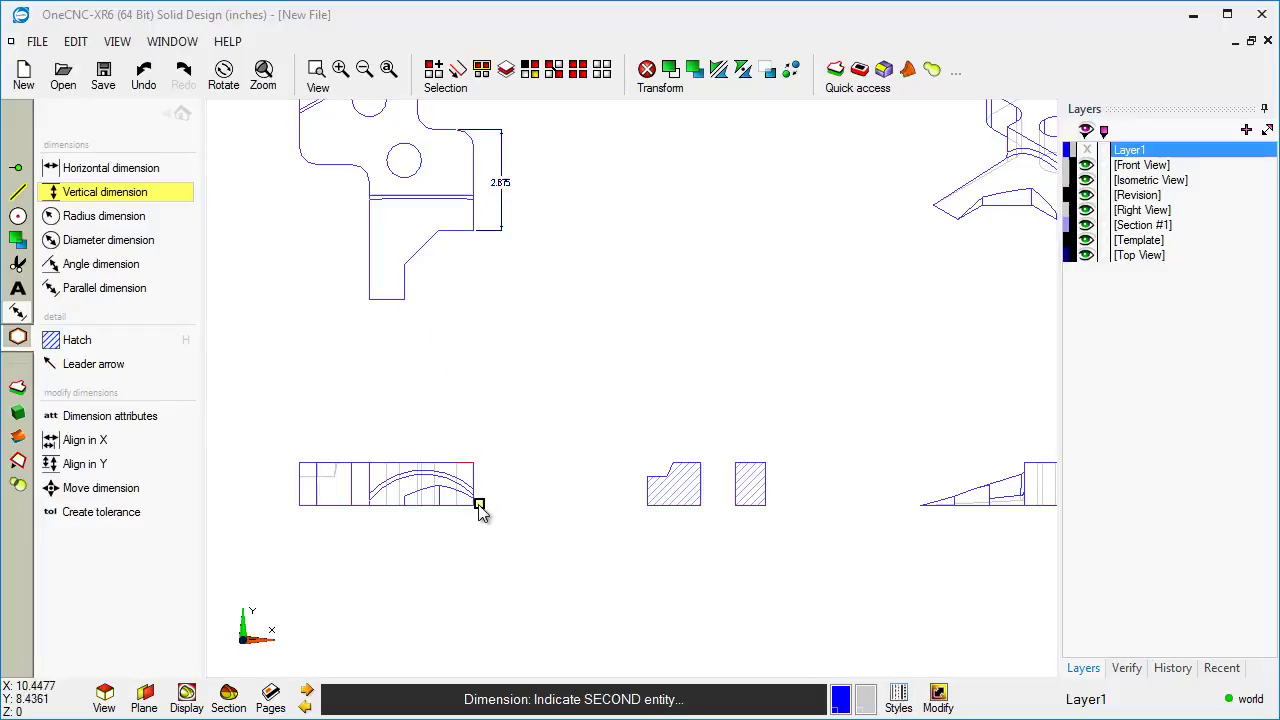
pyautogui.click(480, 506)
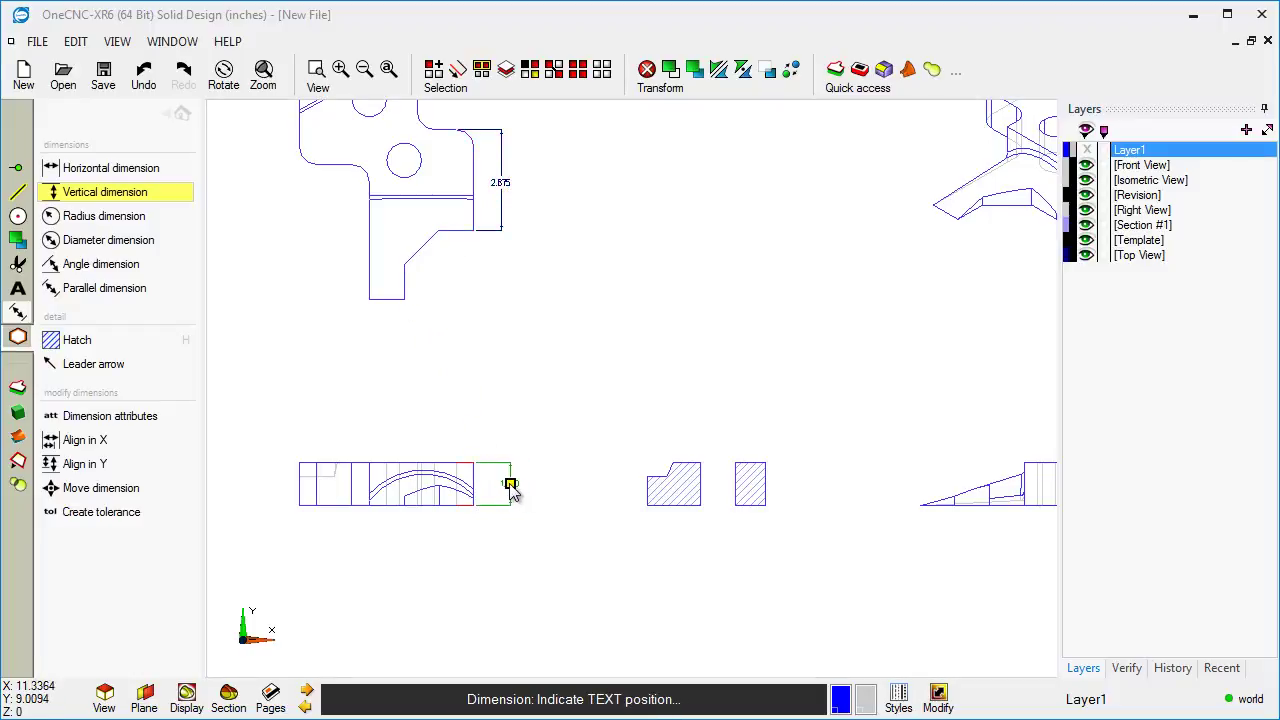
pyautogui.click(510, 486)
pyautogui.scroll(-3, 662, 512)
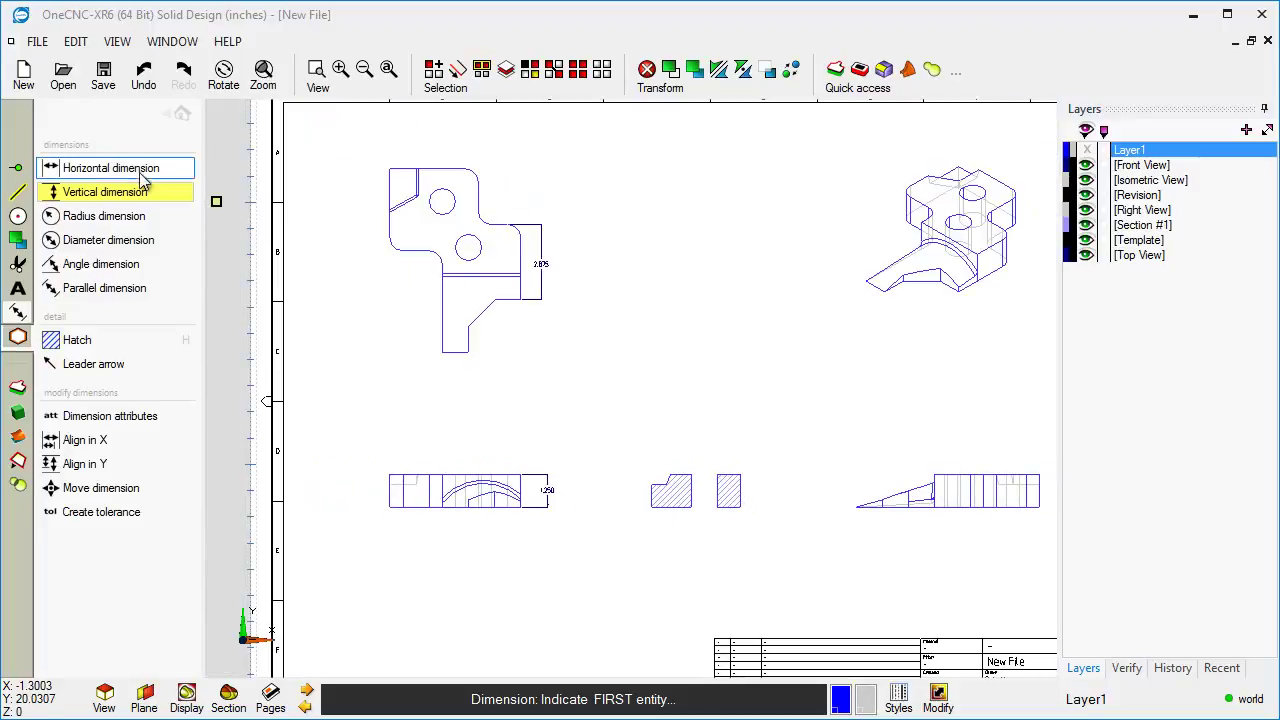
# - Dimension the top view's rounded corner with an R0.500 radius label
pyautogui.click(135, 216)
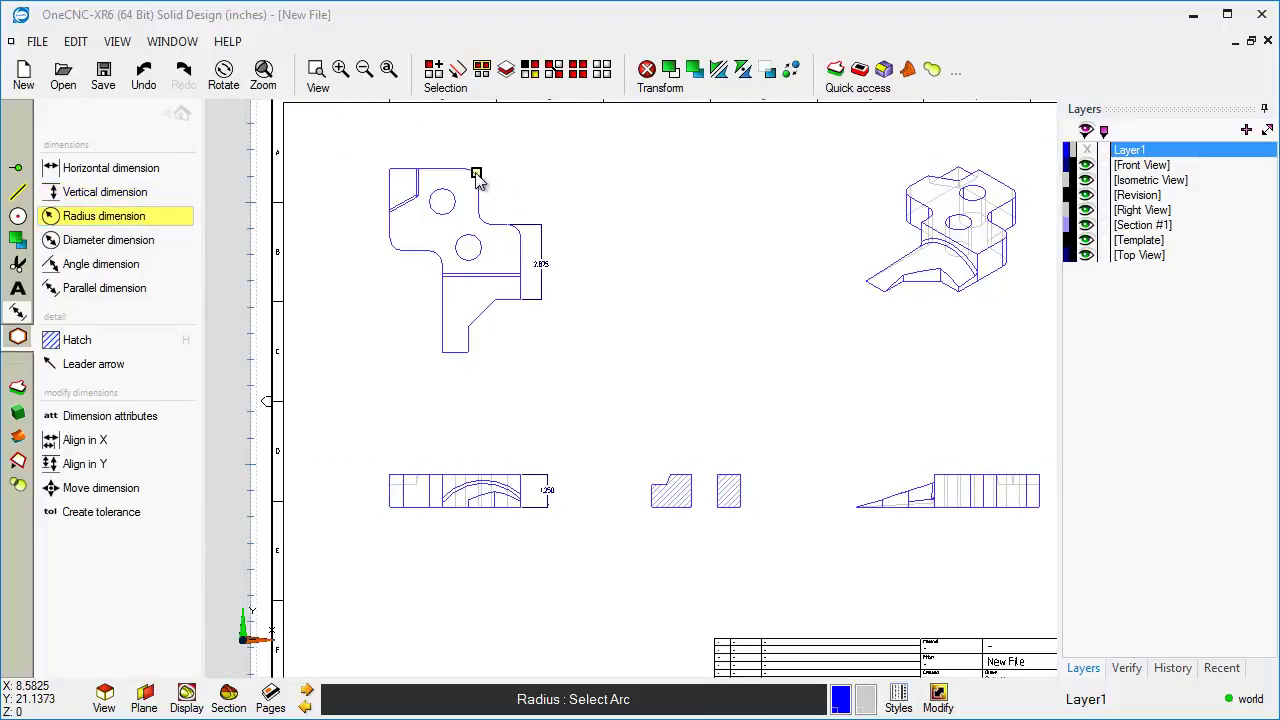
pyautogui.click(477, 177)
pyautogui.click(490, 168)
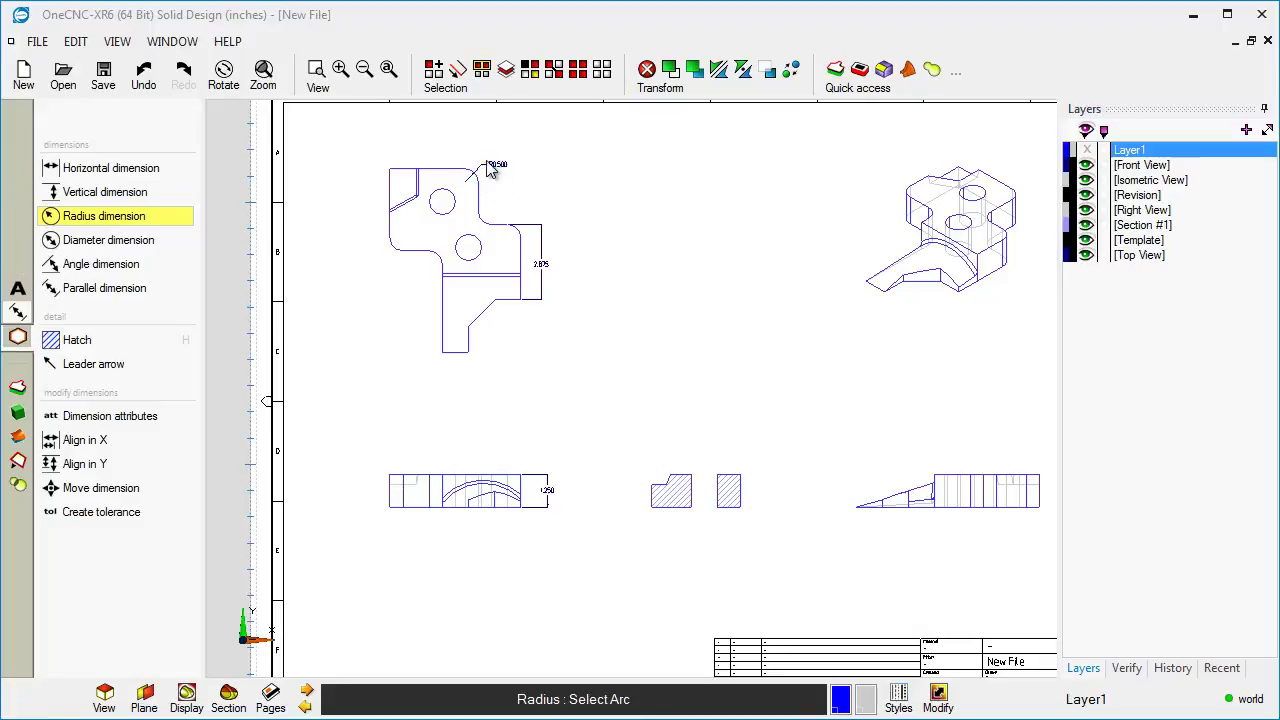
pyautogui.scroll(5, 500, 172)
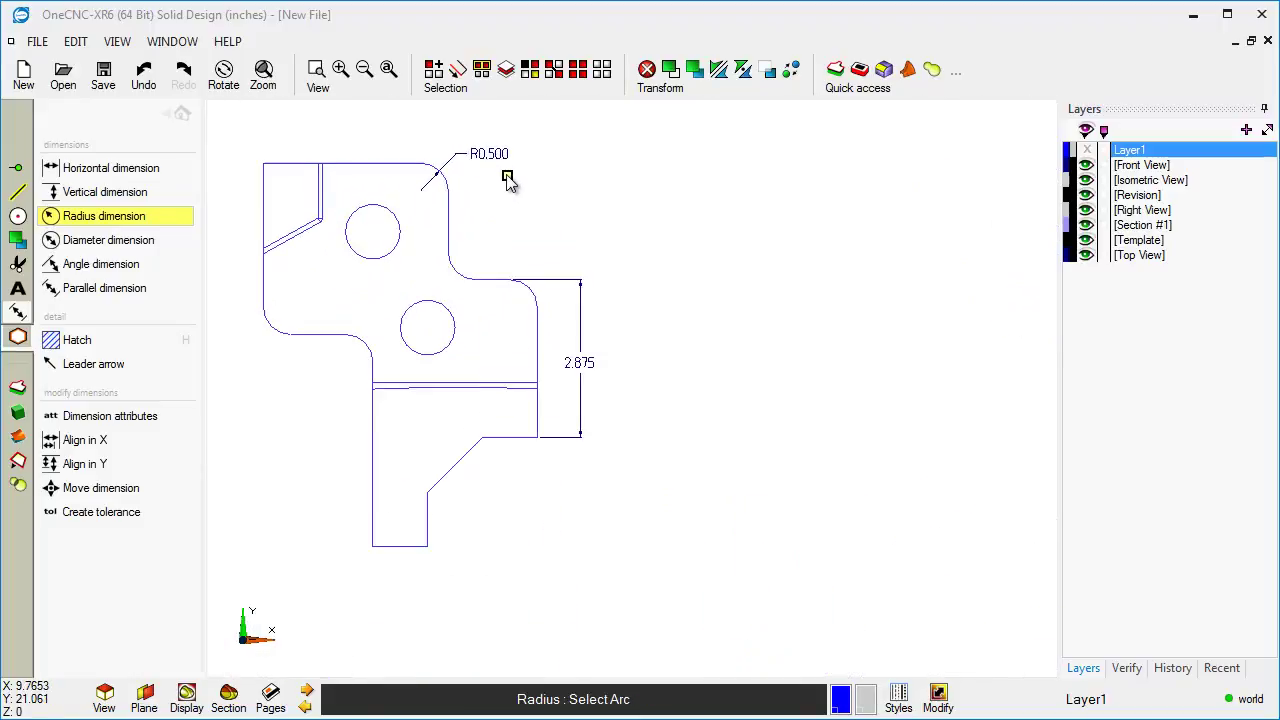
pyautogui.scroll(-5, 507, 177)
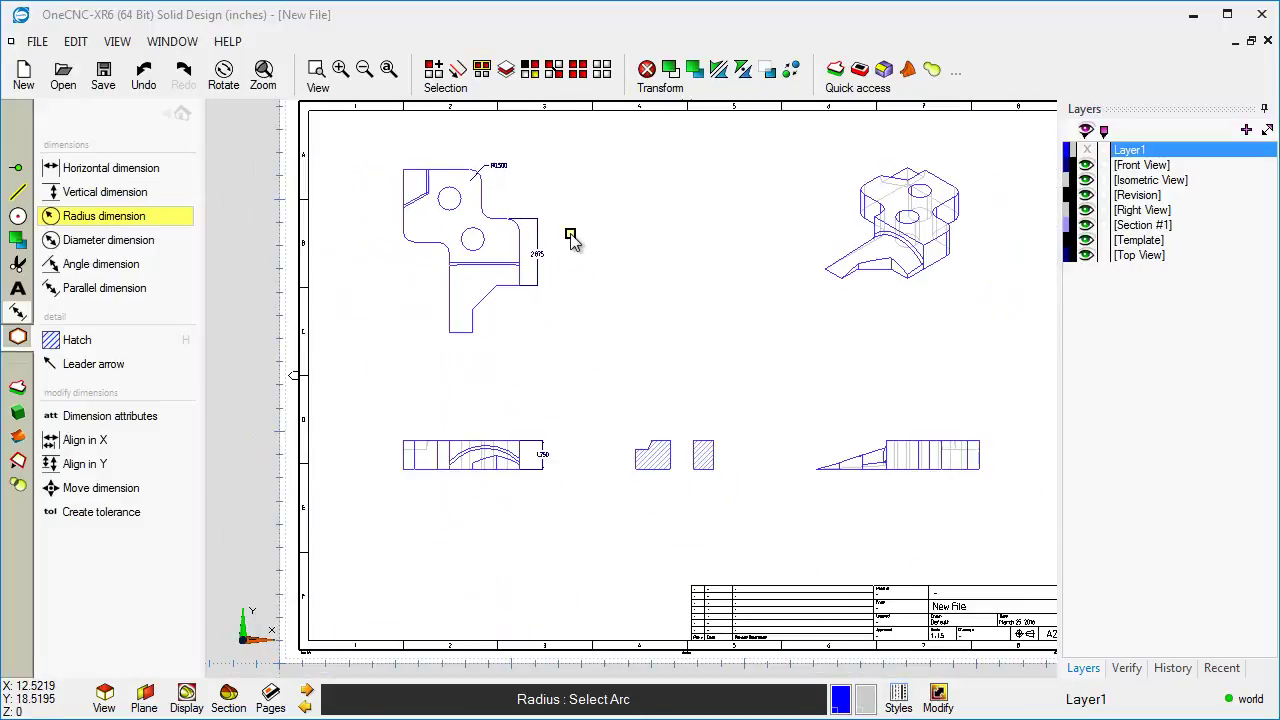
pyautogui.scroll(-2, 571, 240)
pyautogui.scroll(-1, 543, 252)
pyautogui.scroll(3, 535, 268)
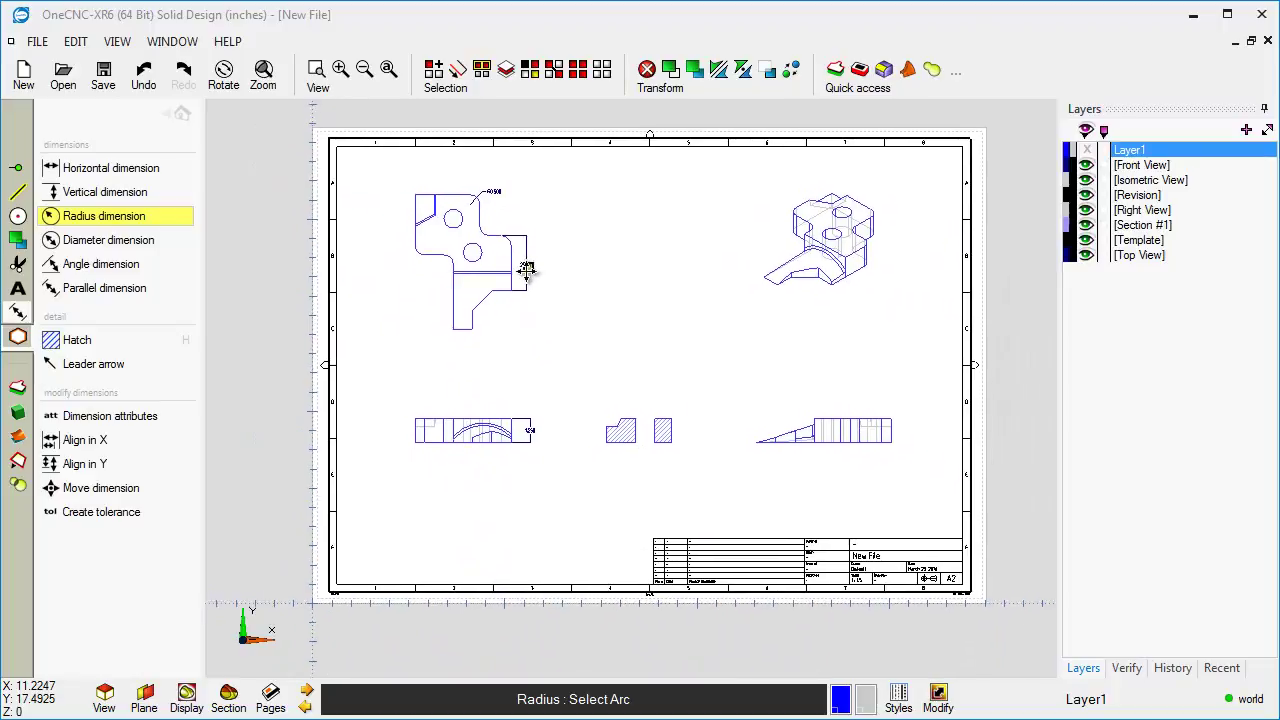
# - End dimensioning, return to 3-D model space, orbit the shaded part, and restore the main tools
pyautogui.press('Escape')
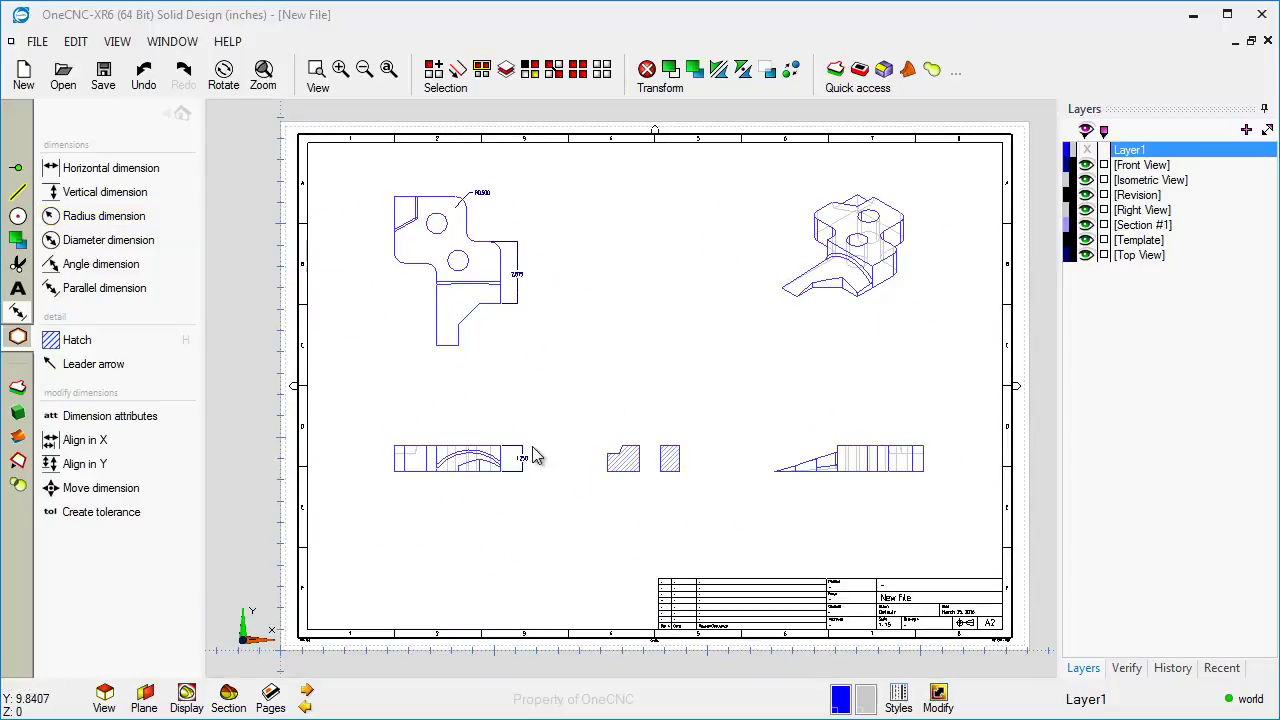
pyautogui.click(307, 690)
pyautogui.moveTo(661, 482); pyautogui.dragTo(512, 452, button='middle')
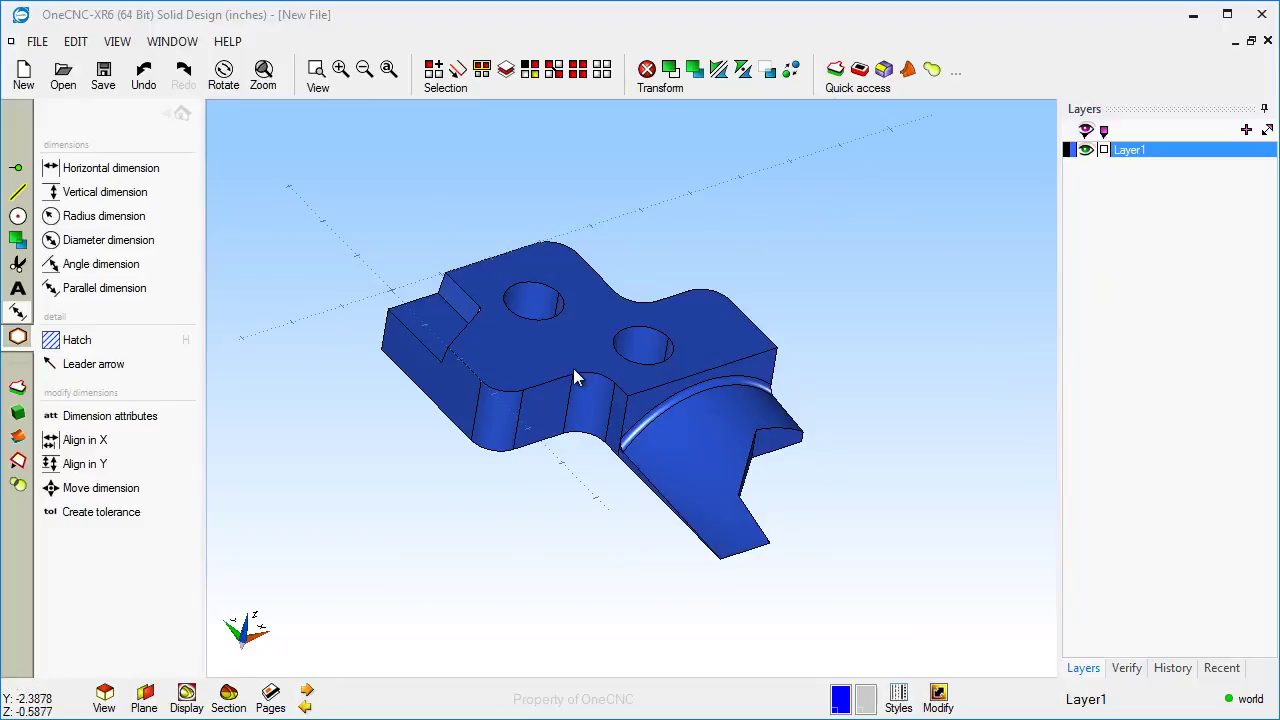
pyautogui.scroll(2, 574, 371)
pyautogui.click(182, 115)
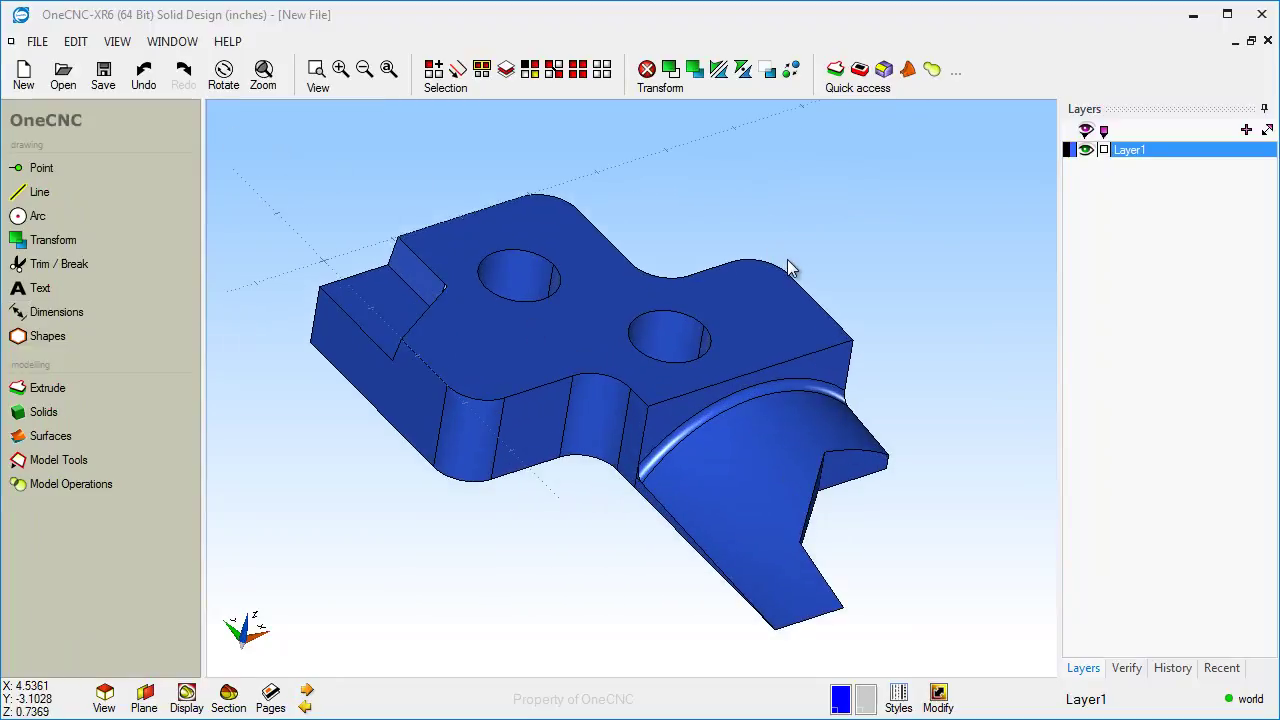